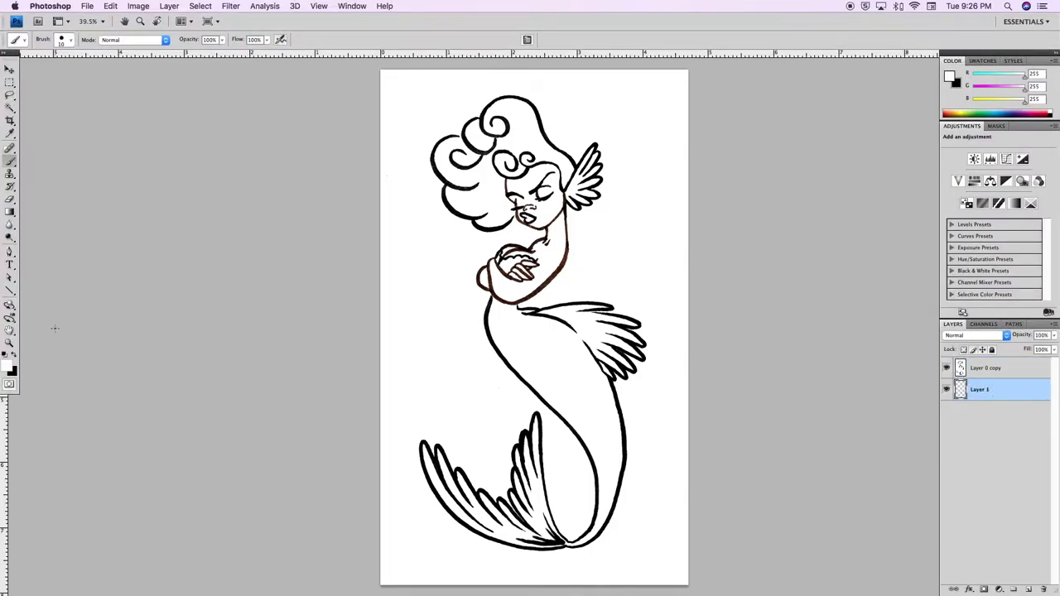
Magic Wand the mermaid figure, fill it flat brown, and nudge its hue
key("x")
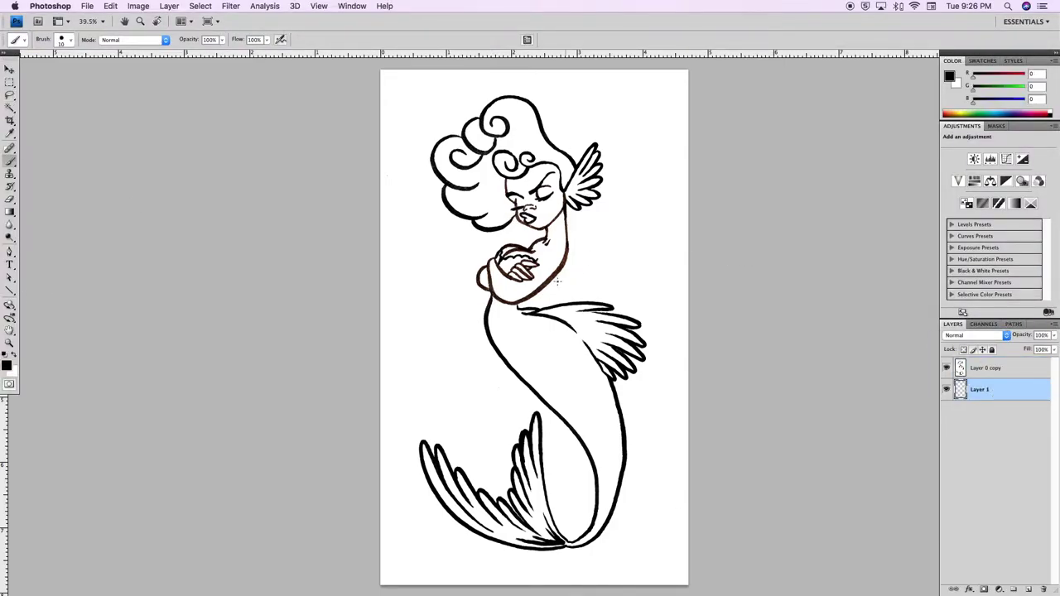
key("w")
left_click(625, 201)
key("shift+F5")
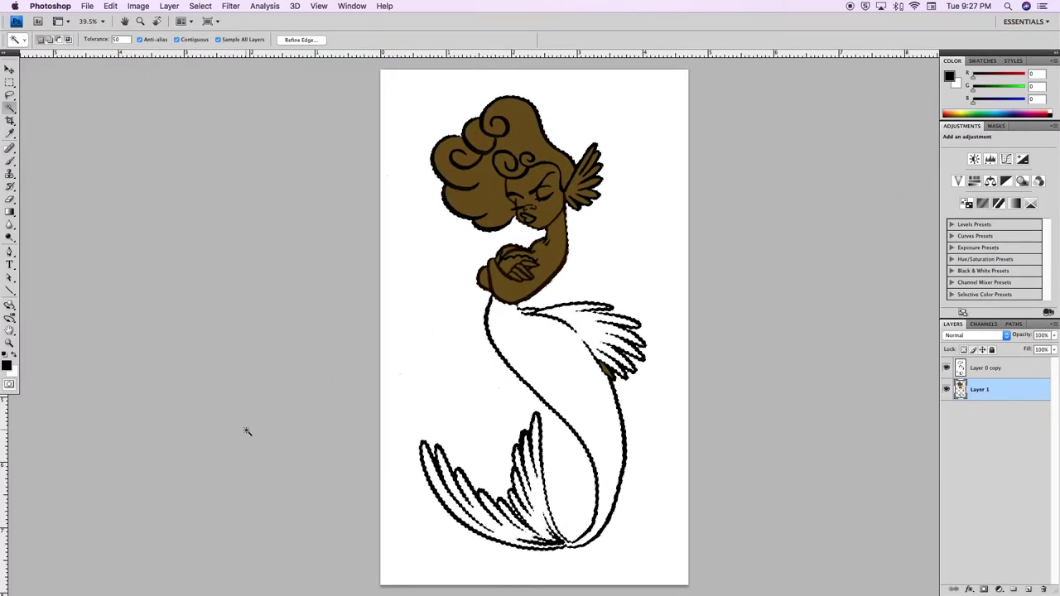
key("ctrl+d")
key("b")
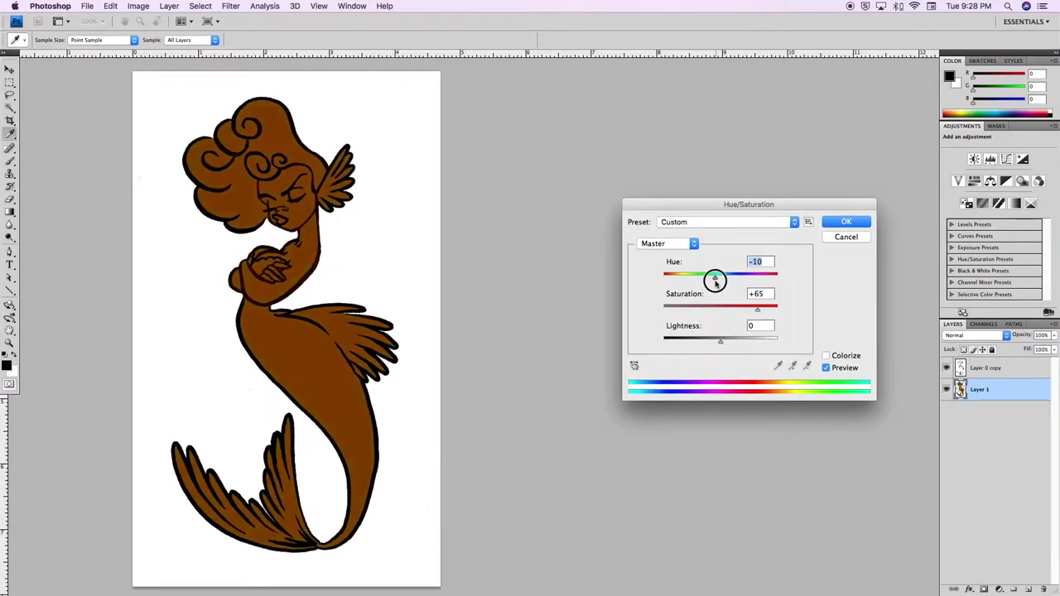
left_click_drag(712, 279, 722, 284)
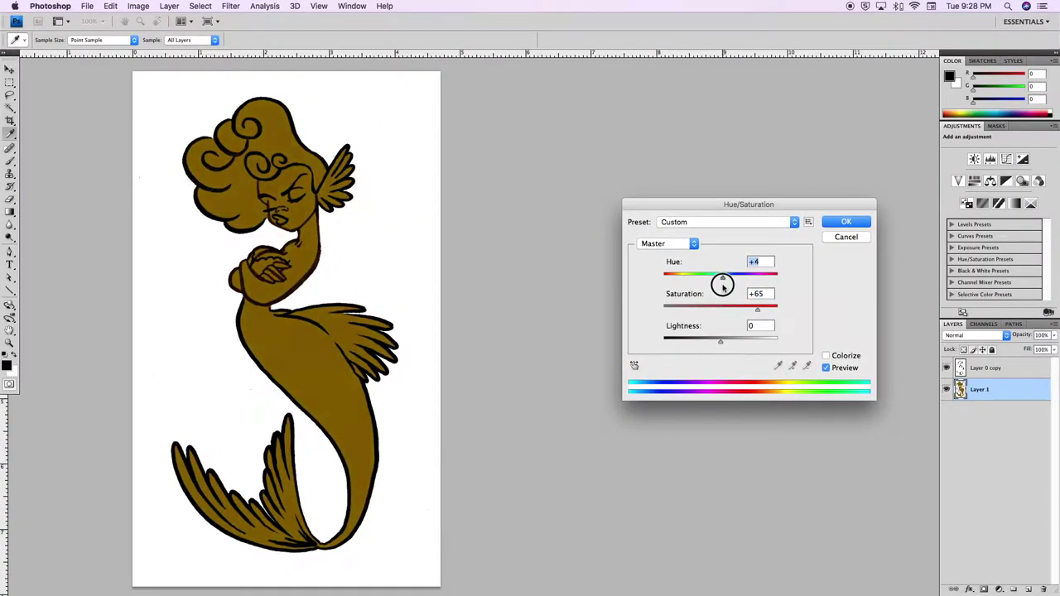
Apply the golden-brown hue, then lasso the tail and fill it with purple
left_click(845, 221)
key("w")
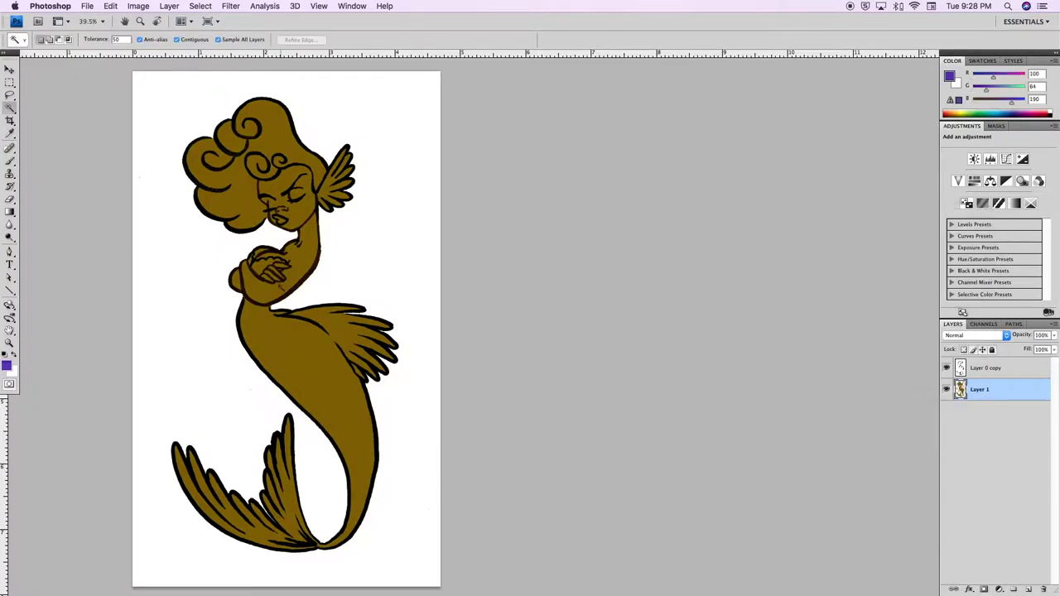
left_click(10, 96)
left_click_drag(285, 258, 154, 374)
key("alt+BackSpace")
key("ctrl+d")
Deepen the tail's violet with a Hue/Saturation hue shift
key("ctrl+u")
mouse_move(720, 275)
left_mouse_down()
mouse_move(707, 281)
mouse_move(720, 281)
left_mouse_up()
left_click(846, 221)
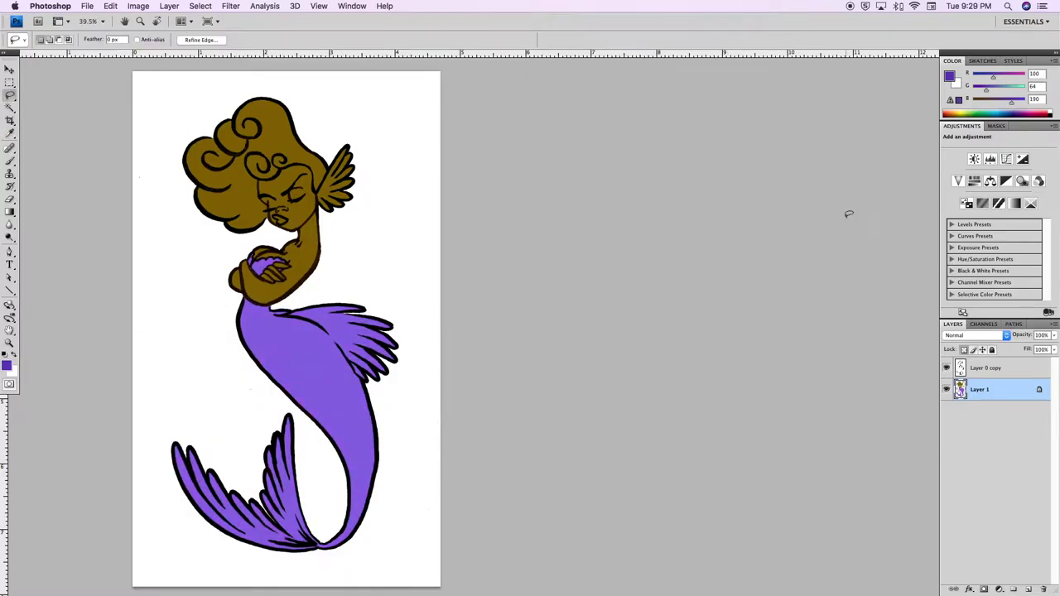
Clip a new layer to the base colours and shift the tail from purple to blue
right_click(989, 389)
left_click(934, 402)
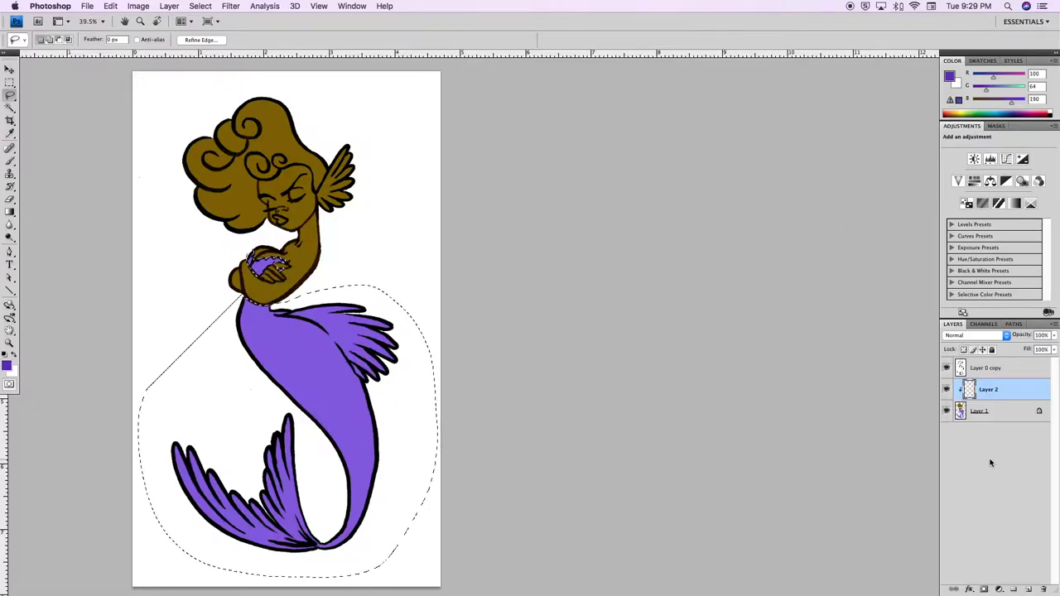
left_click(994, 410)
left_click(987, 390)
key("ctrl+u")
mouse_move(720, 276)
left_mouse_down()
mouse_move(693, 276)
mouse_move(734, 308)
mouse_move(714, 352)
left_mouse_up()
key("Return")
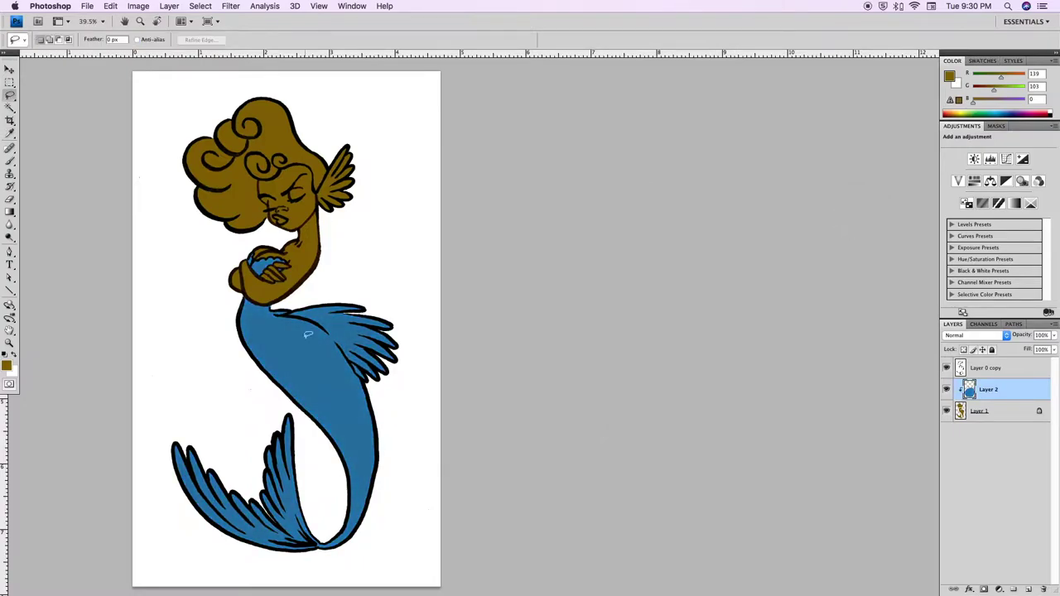
Lasso the hair and fill it with the same blue
key("b")
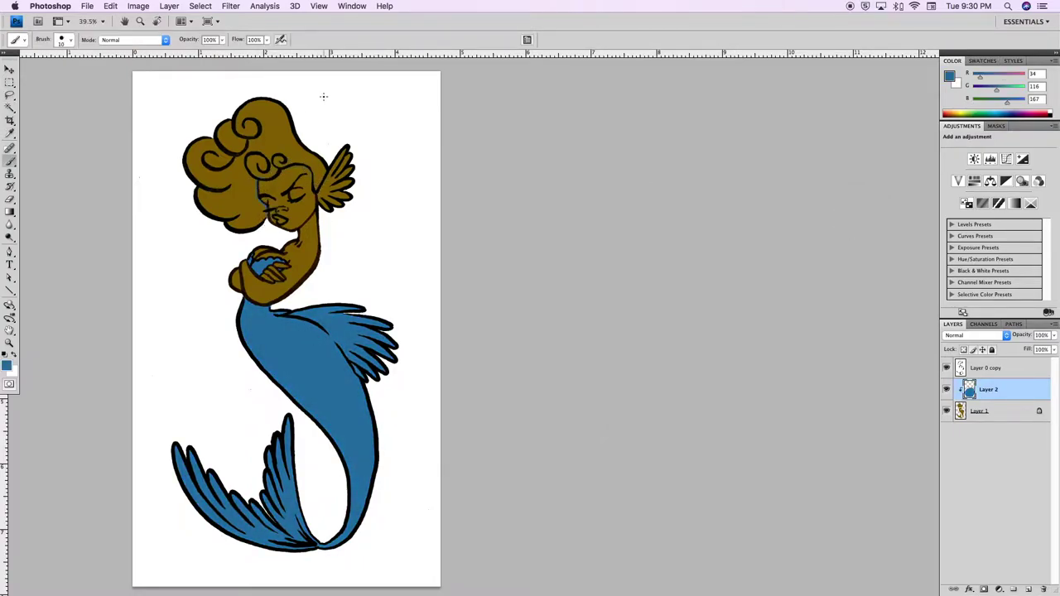
left_click(9, 96)
mouse_move(329, 157)
left_mouse_down()
mouse_move(257, 184)
mouse_move(161, 130)
mouse_move(323, 154)
left_mouse_up()
key("alt+BackSpace")
key("super+d")
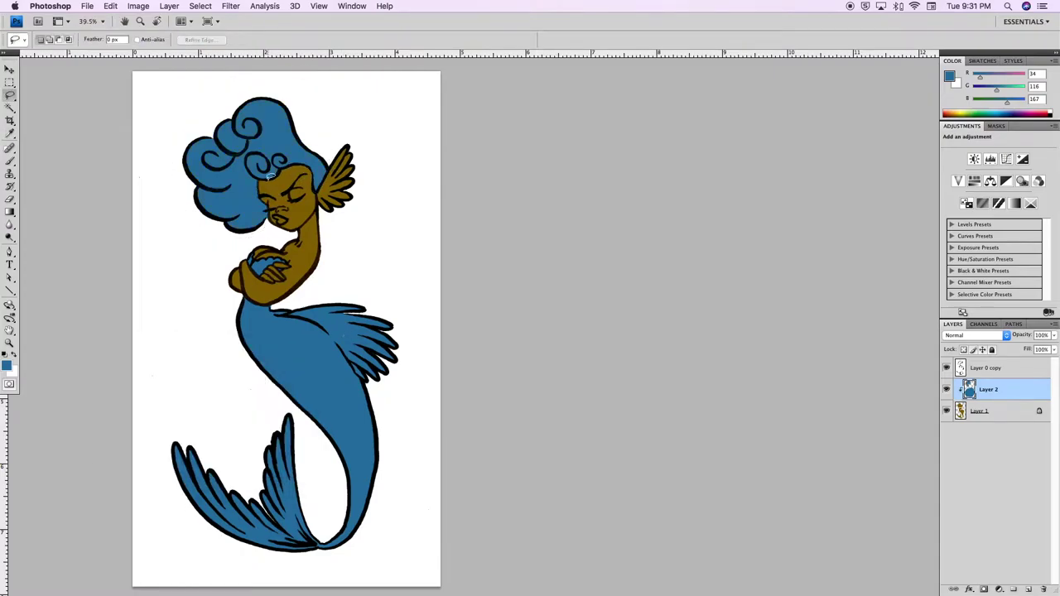
key("b")
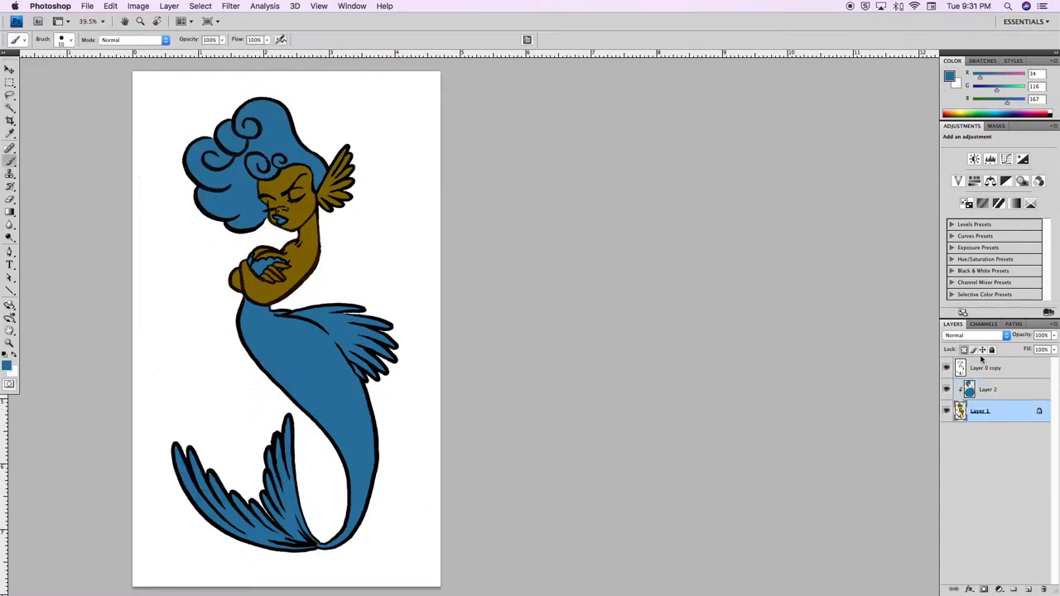
left_click(1027, 588)
Lasso the ear fin and tail fins and fill them with a custom cyan
key("l")
left_click_drag(361, 131, 362, 171)
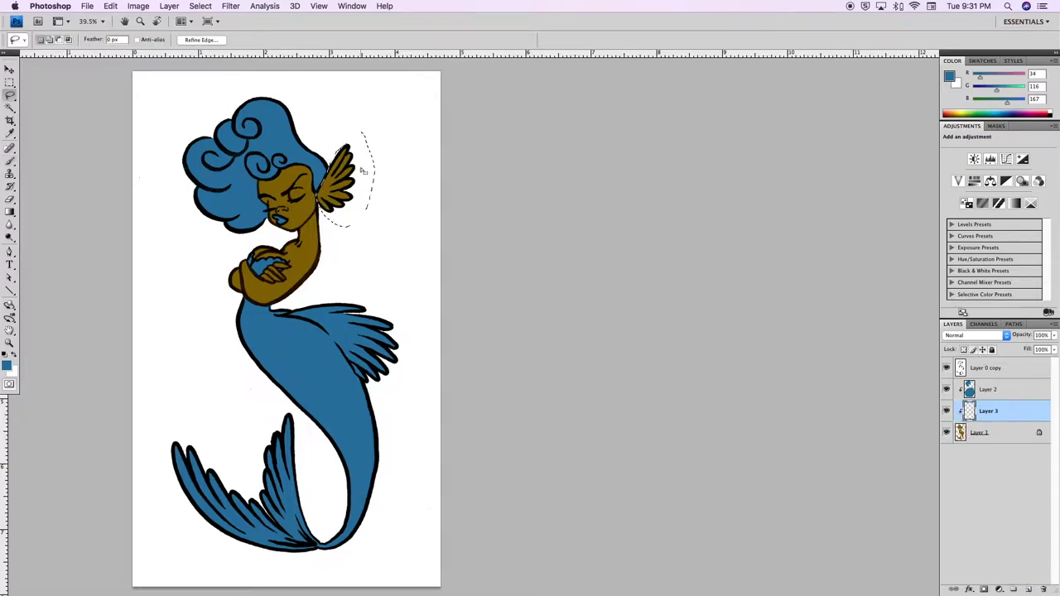
left_click_drag(310, 322, 282, 315)
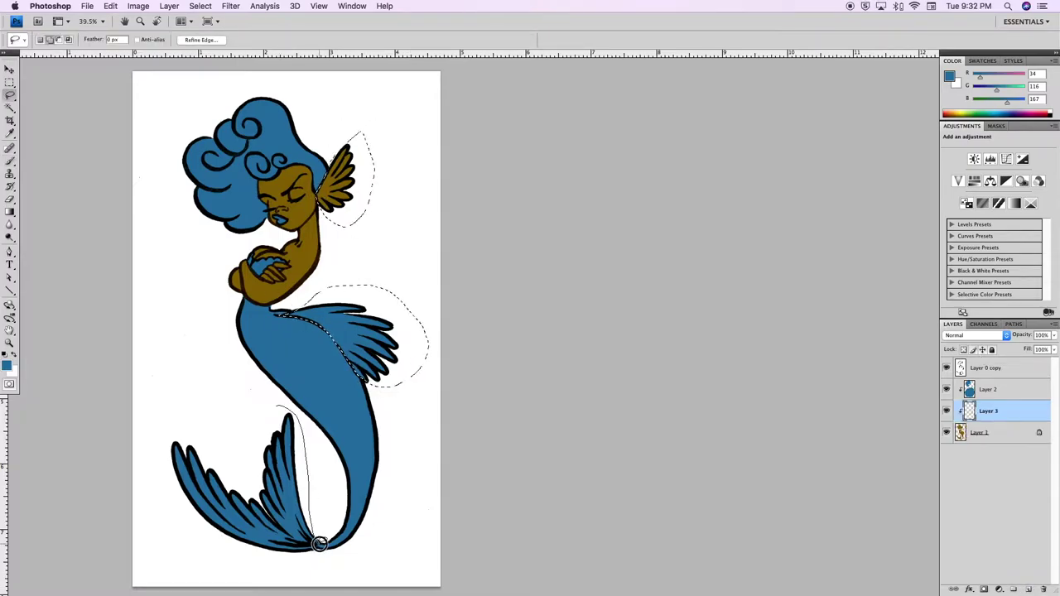
key("shift+BackSpace")
left_click(235, 379)
left_click(191, 409)
left_click(762, 240)
left_click(942, 227)
left_click(281, 366)
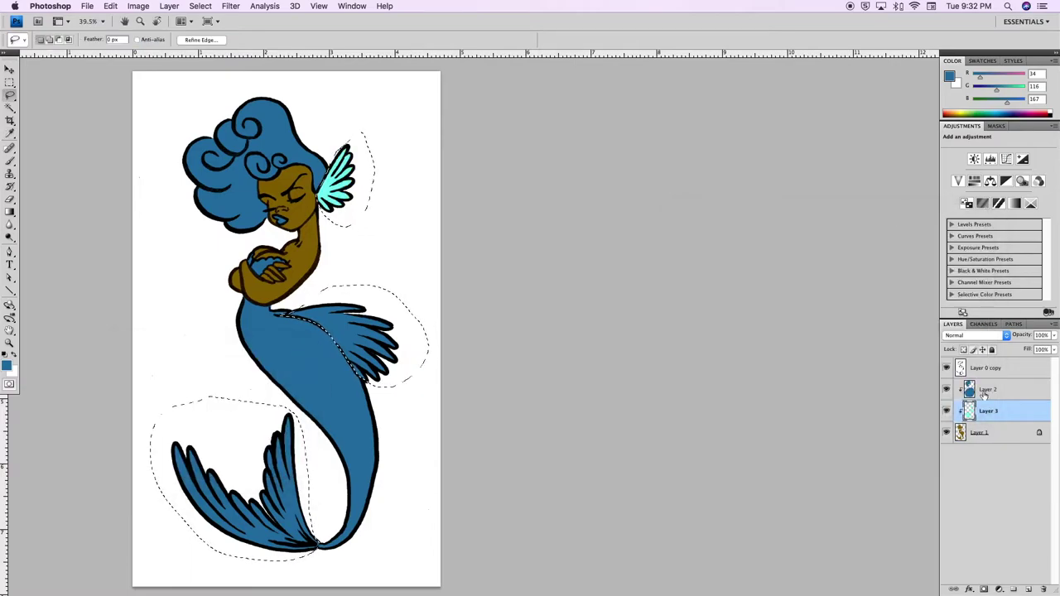
Move the fin layer above the tail and turn the cyan fins pale green
key("ctrl+bracketright")
key("ctrl+d")
key("ctrl+u")
mouse_move(722, 279)
left_mouse_down()
mouse_move(701, 278)
mouse_move(742, 344)
left_mouse_up()
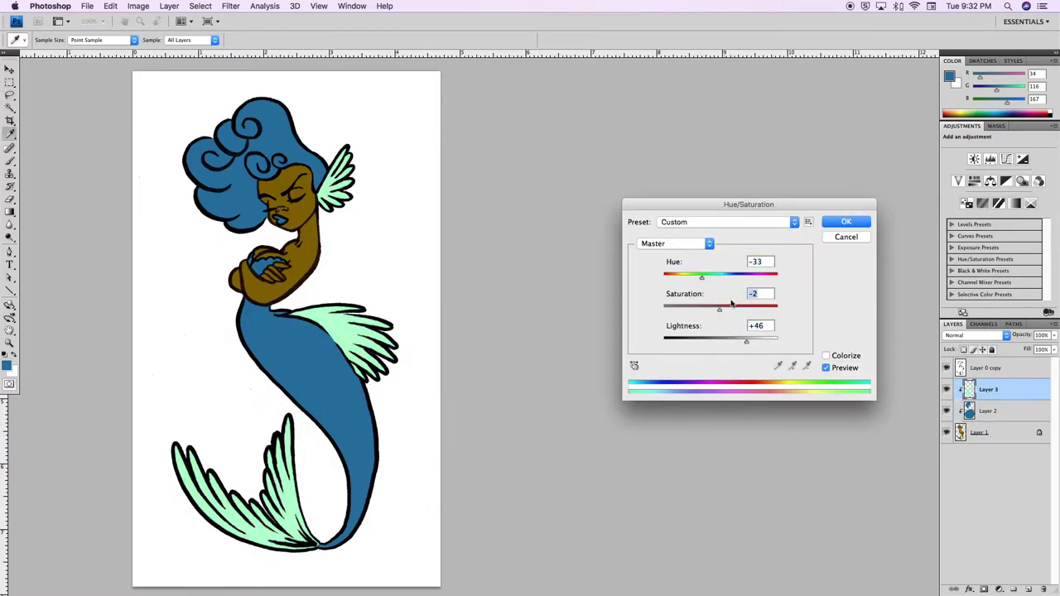
left_click(846, 222)
key("l")
left_click(980, 433)
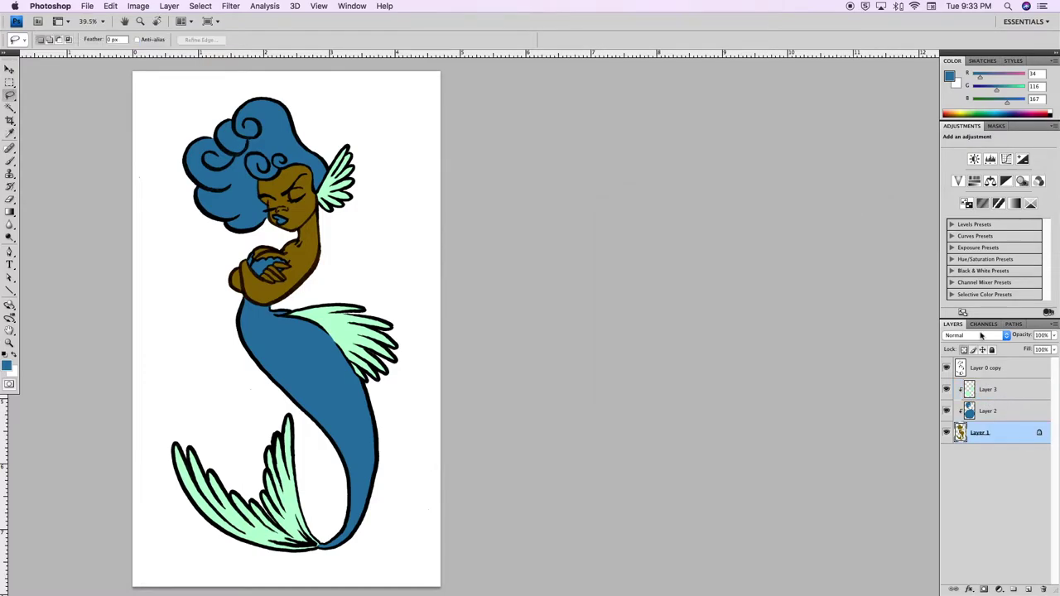
left_click(10, 162)
Paint the eyes pale yellow with a smaller brush
left_click(296, 196)
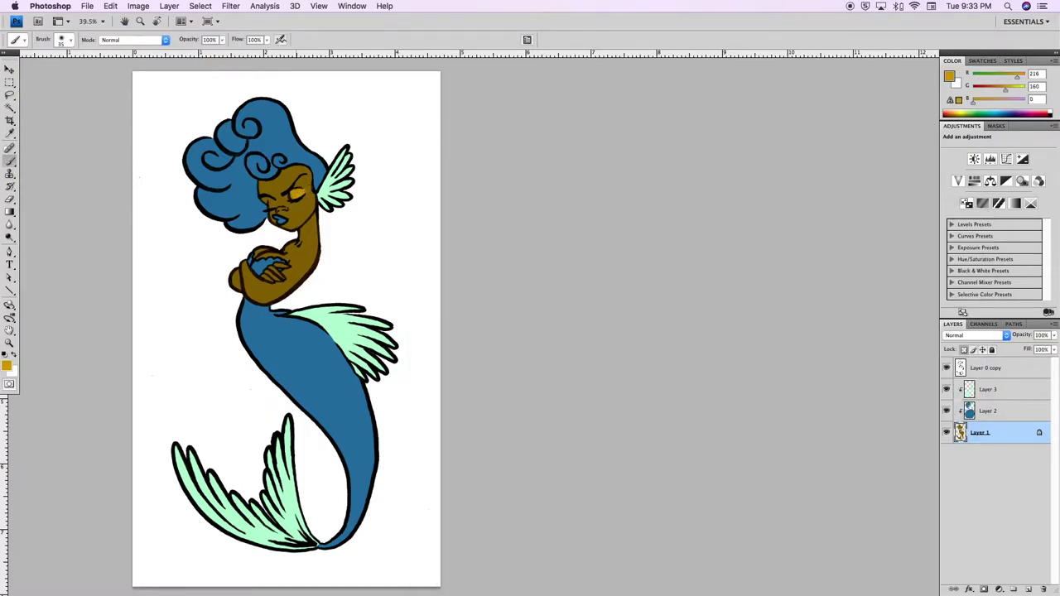
left_click(6, 365)
left_click(777, 236)
left_click(944, 229)
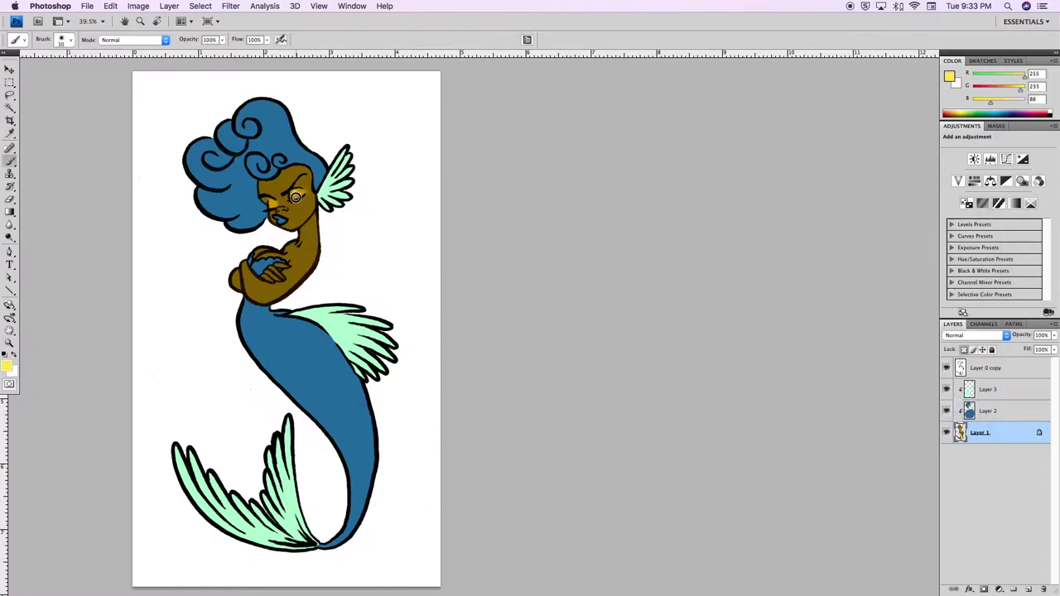
left_click(273, 265, "alt")
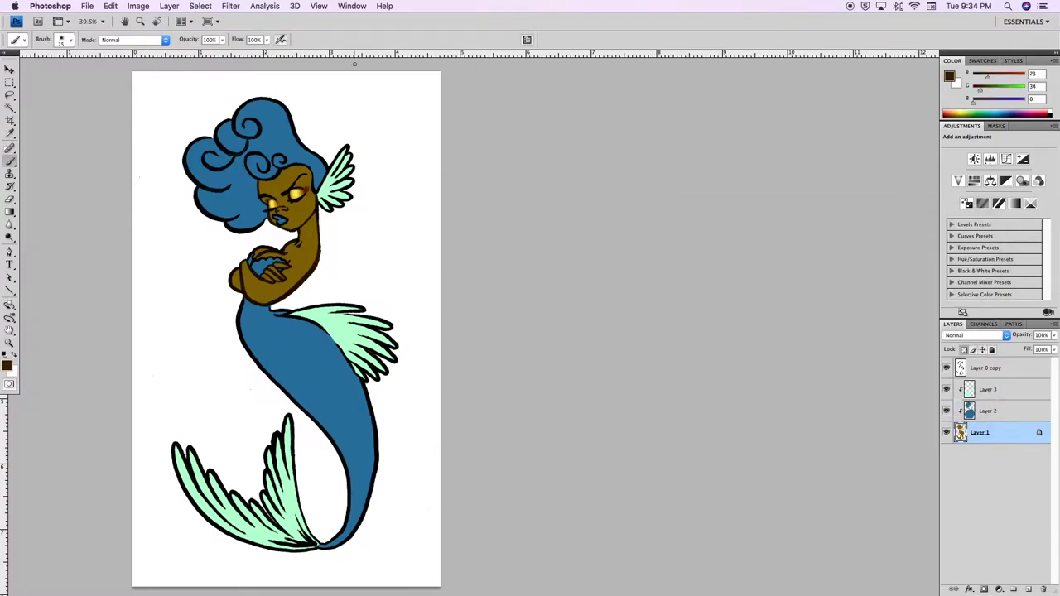
Paint an orange-brown blush on the cheek and pick a light peach colour
left_click(7, 365)
left_click(792, 263)
left_click(944, 232)
left_click_drag(308, 197, 300, 204)
left_click(7, 365)
left_click(762, 236)
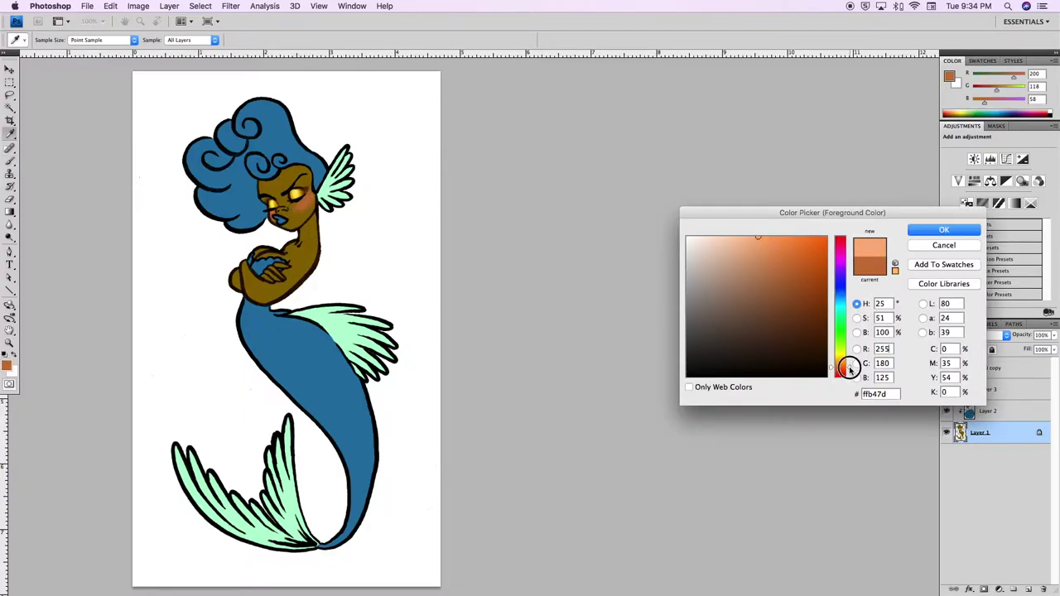
left_click(942, 230)
Paint peach highlights in Color Dodge, then return to Normal and sample skin browns
key("shift+alt+d")
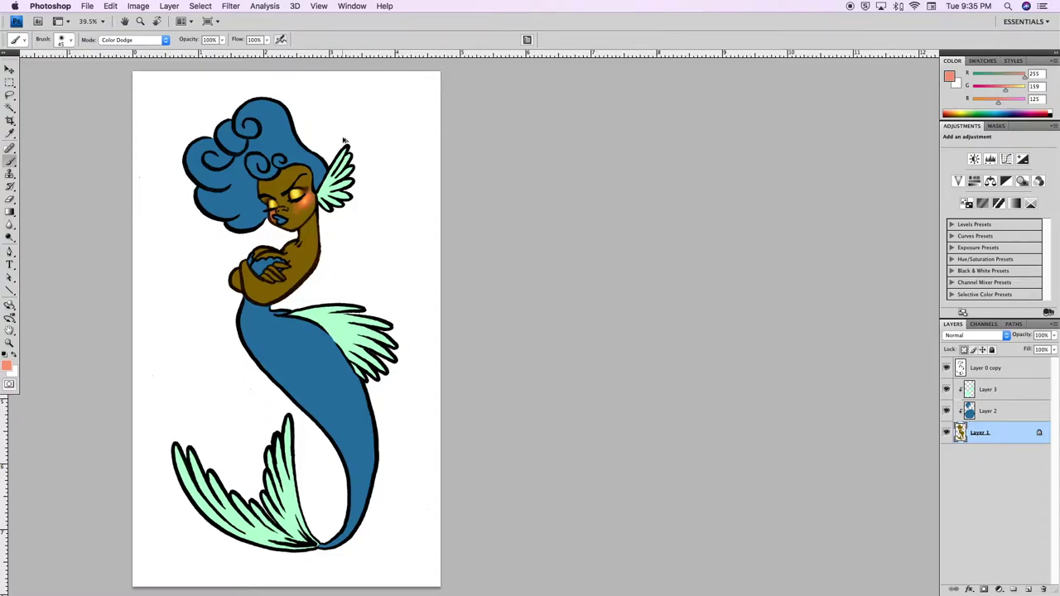
left_click(132, 40)
left_click(112, 10)
left_click(308, 220, "alt")
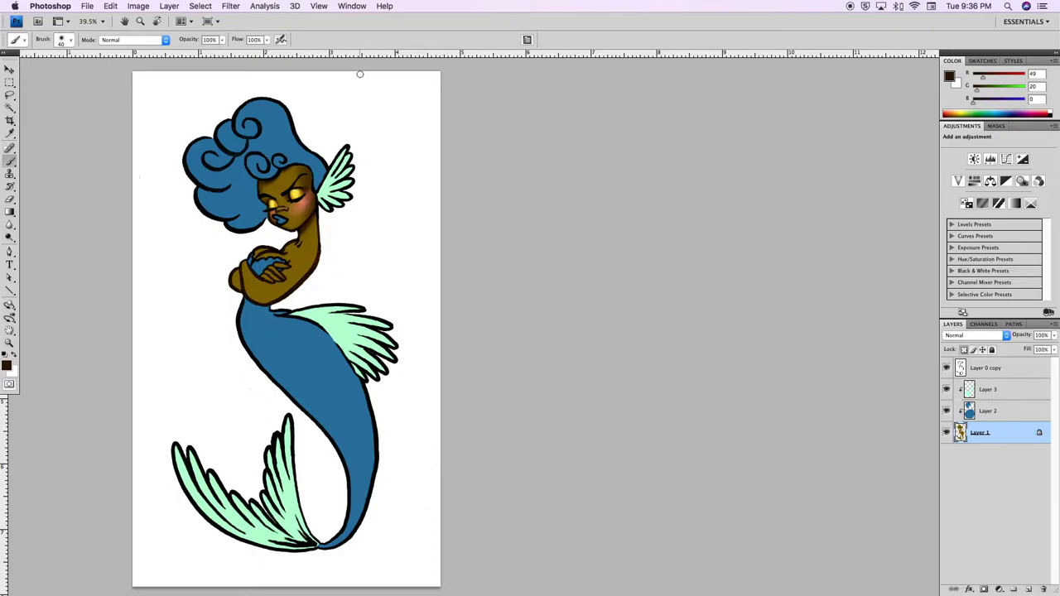
left_click(292, 255, "alt")
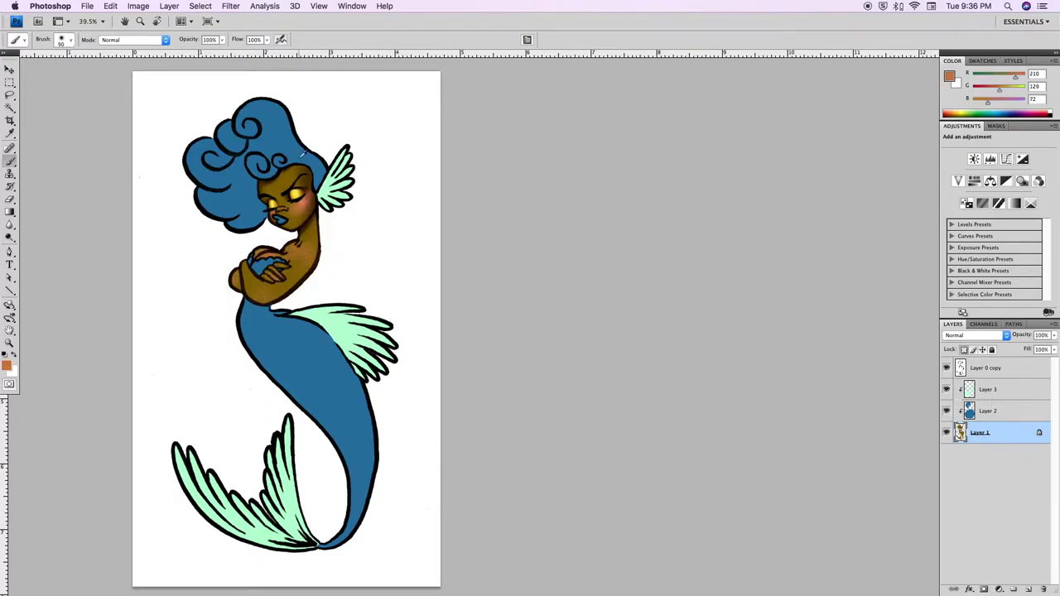
Fill a new background layer with teal and darken it to a deeper green
key("ctrl+shift+alt+n")
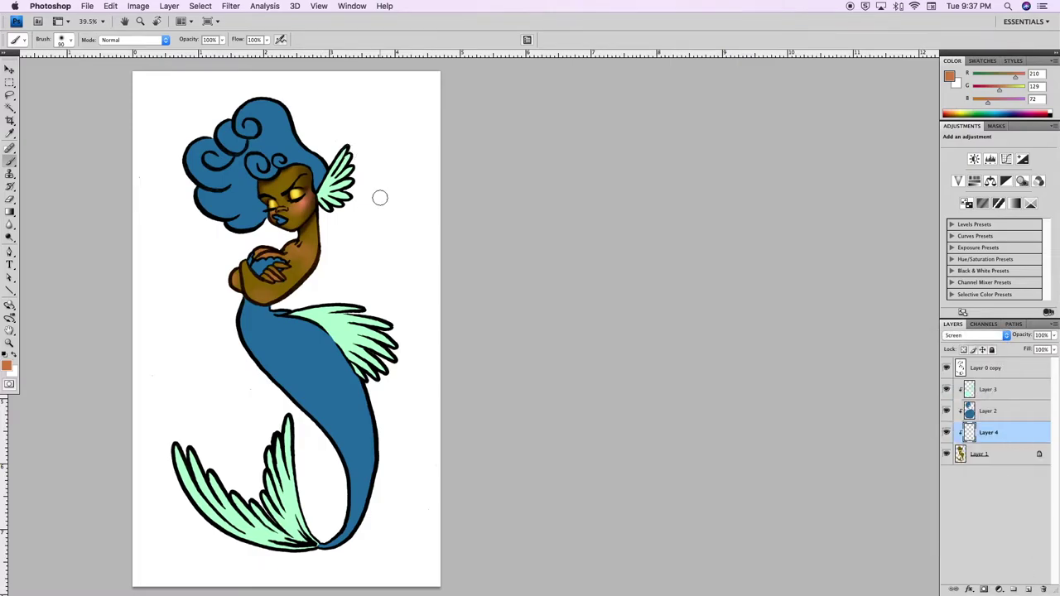
key("ctrl+shift+alt+n")
key("shift+F5")
key("Return")
left_click(665, 295)
key("ctrl+u")
left_click_drag(720, 276, 711, 275)
mouse_move(720, 339)
left_mouse_down()
mouse_move(743, 341)
mouse_move(727, 341)
left_mouse_up()
left_click(845, 222)
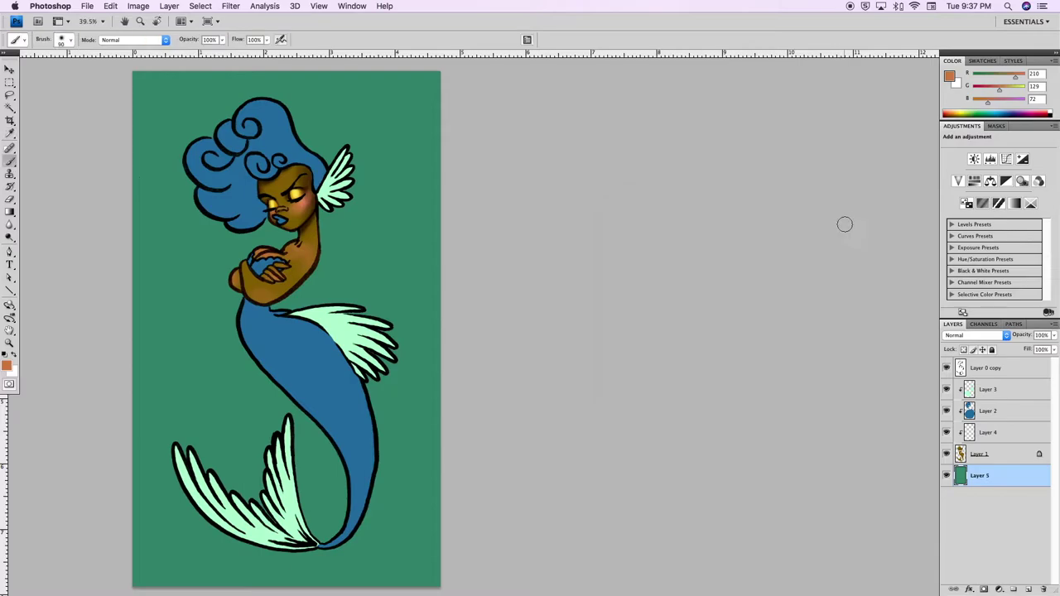
On a new empty layer, lasso a curved band across the background
key("ctrl+shift+alt+n")
key("l")
left_click_drag(393, 37, 439, 31)
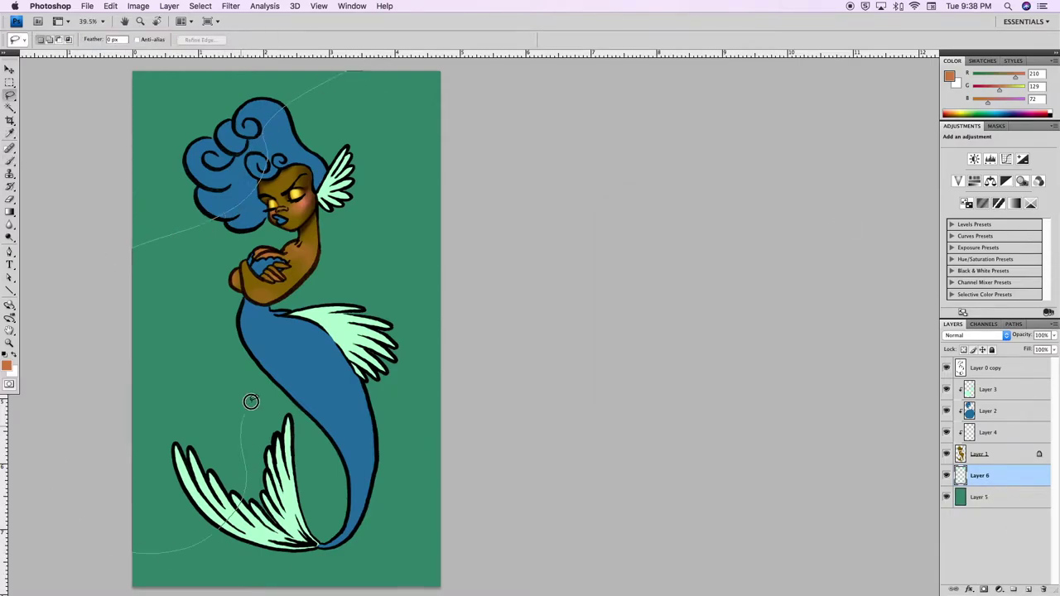
Fill the curved band with light teal and lower its opacity to about half
key("shift+BackSpace")
left_click(947, 218)
left_click(665, 295)
key("ctrl+d")
left_click_drag(1053, 334, 1006, 367)
Add a dark green gradient layer blended in Hard Light
key("ctrl+shift+alt+n")
key("i")
left_click(403, 466)
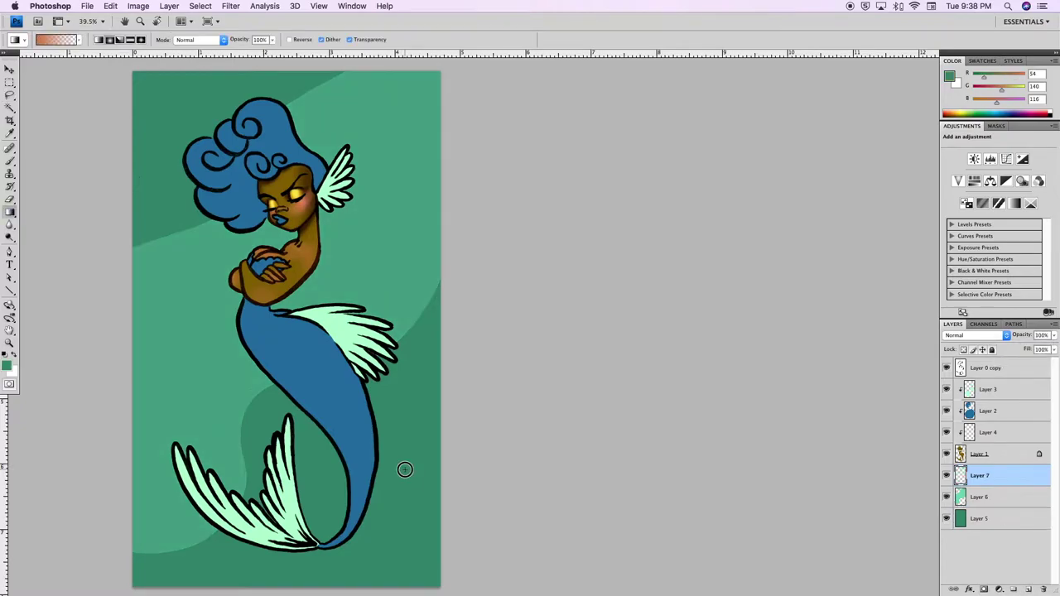
left_click(8, 364)
key("Return")
key("g")
left_click(975, 334)
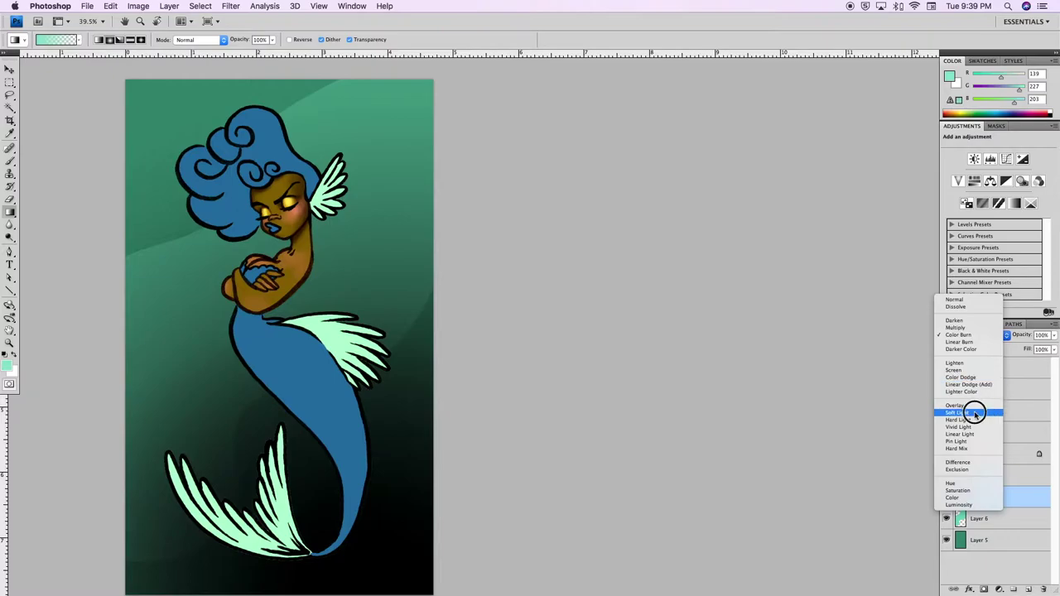
left_click(977, 414)
Spread a light teal gradient from the upper left with a new blend mode and reduced opacity
left_click(980, 475)
left_click_drag(166, 124, 395, 366)
left_click(1008, 333)
left_click(973, 389)
left_click_drag(1053, 335, 1024, 364)
Select the light teal band layer and bring up the brush size settings
left_click(980, 518)
key("l")
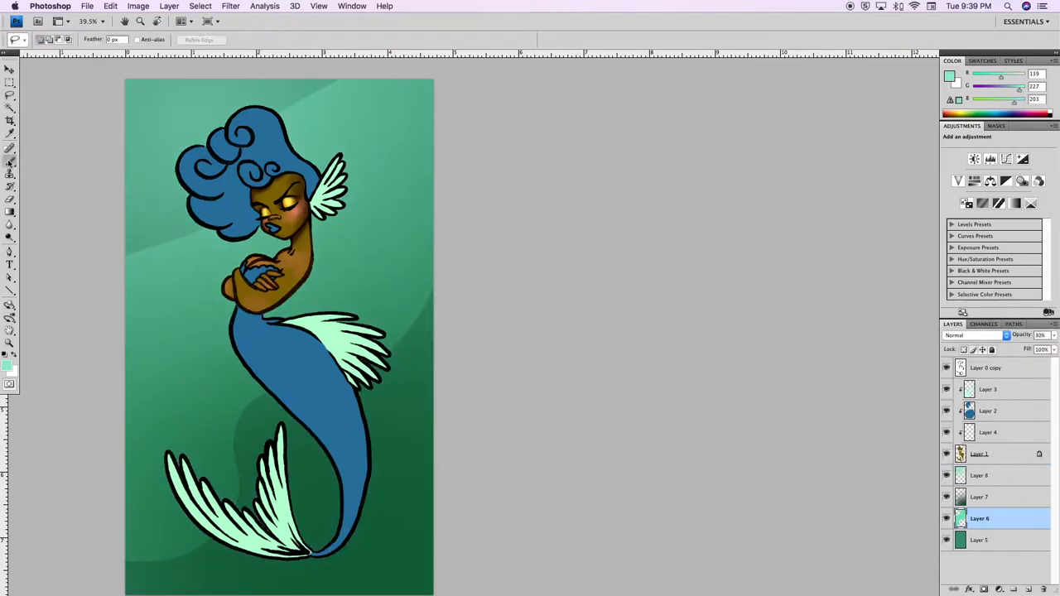
key("b")
right_click(386, 249)
Hide the two gradient layers and pick pale mint on a new streak layer
key("Escape")
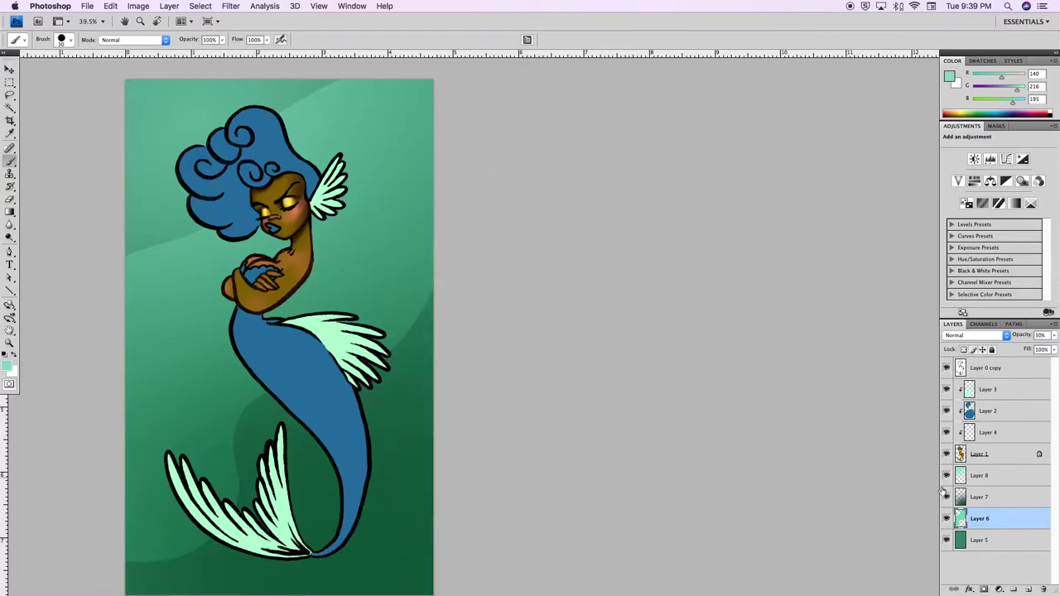
left_click_drag(946, 476, 947, 497)
left_click(8, 365)
key("Return")
key("ctrl+shift+alt+n")
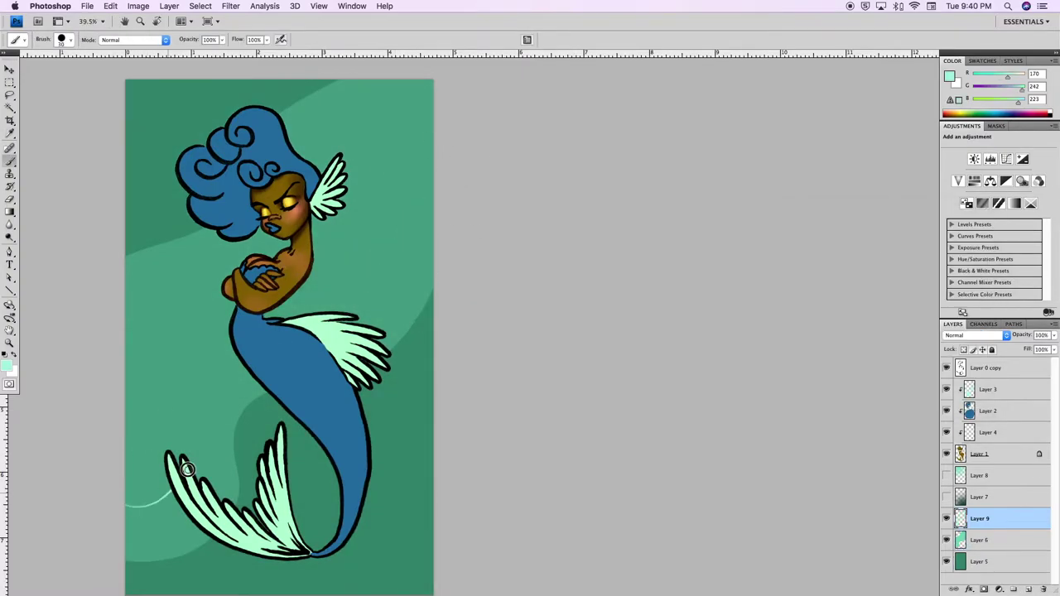
Paint several long pale diagonal current streaks across the background
left_click_drag(179, 481, 462, 107)
mouse_move(447, 215)
left_mouse_down()
mouse_move(213, 431)
mouse_move(124, 547)
mouse_move(198, 512)
left_mouse_up()
key("ctrl+z")
mouse_move(403, 81)
left_mouse_down()
mouse_move(272, 218)
mouse_move(117, 344)
left_mouse_up()
left_click_drag(282, 132, 410, 77)
left_click_drag(192, 218, 120, 221)
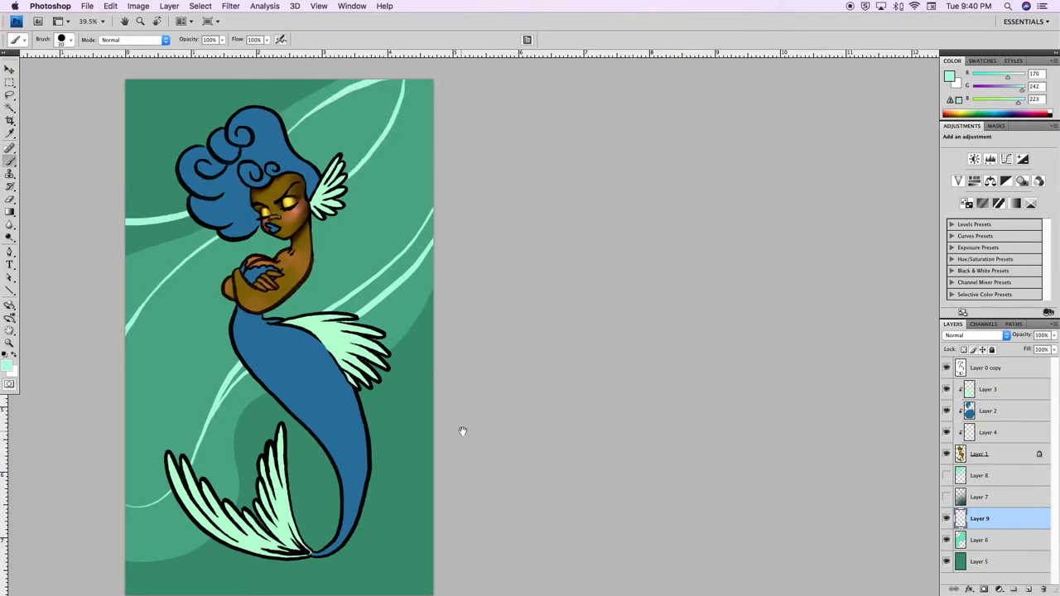
Dab small pale bubble dots near the lower right of the background
left_click_drag(462, 431, 505, 462)
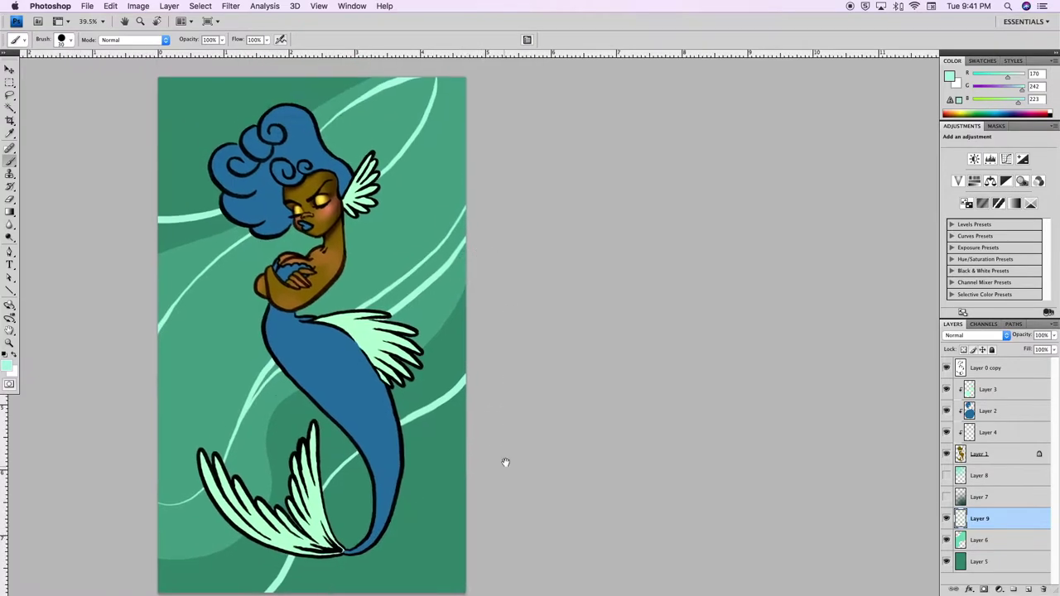
scroll(435, 163, "down", 3)
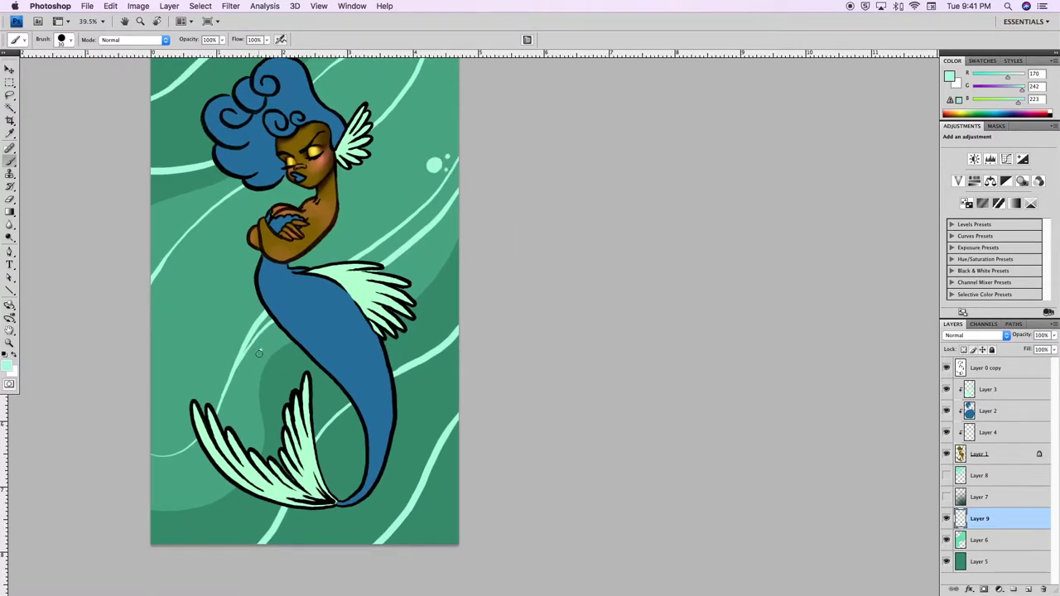
left_click(434, 495)
scroll(344, 123, "up", 6)
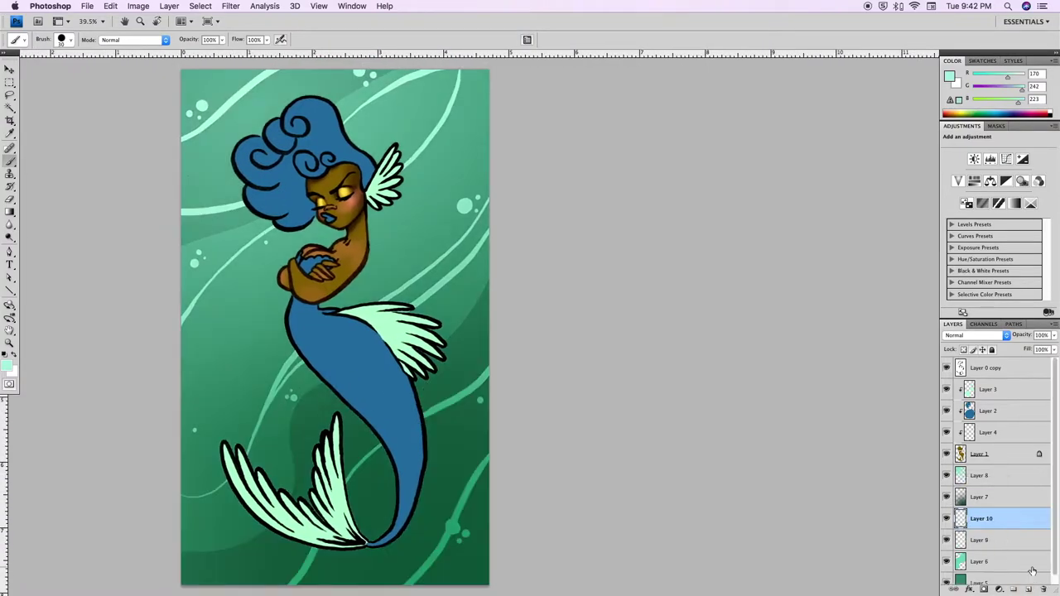
left_click(975, 335)
Set the new layer to Color mode and wash blue and purple over the canvas
left_click(977, 558)
left_click(7, 364)
left_click(947, 229)
left_click(379, 174)
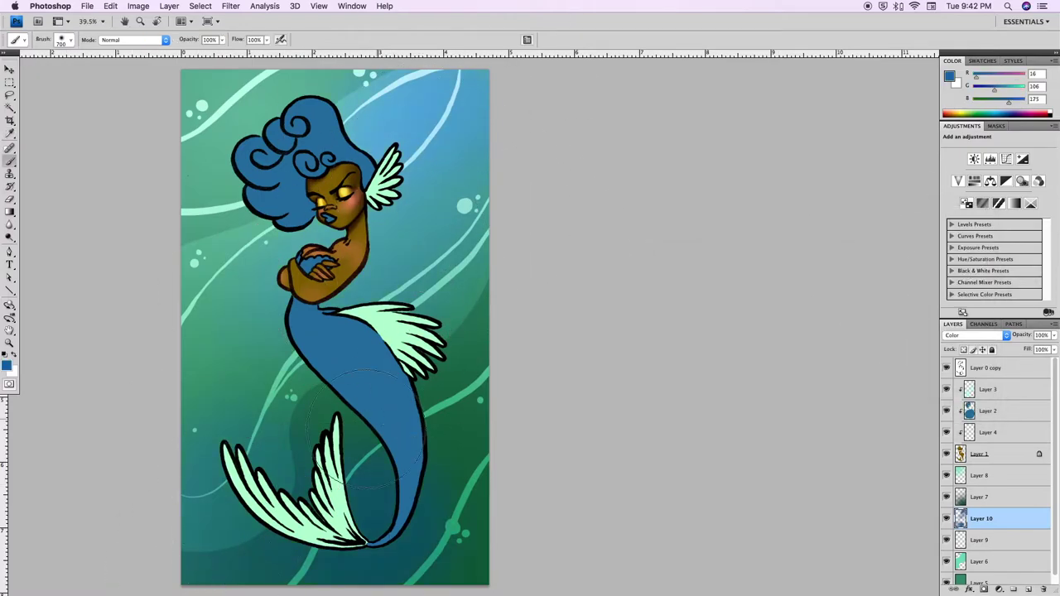
left_click(7, 365)
left_click(841, 290)
left_click(944, 230)
left_click_drag(302, 257, 393, 331)
Lower the tint layer to 32% opacity, switch to the Eraser, and select Layers 4 and 2
left_click(1054, 335)
left_click(1013, 367)
left_click(10, 198)
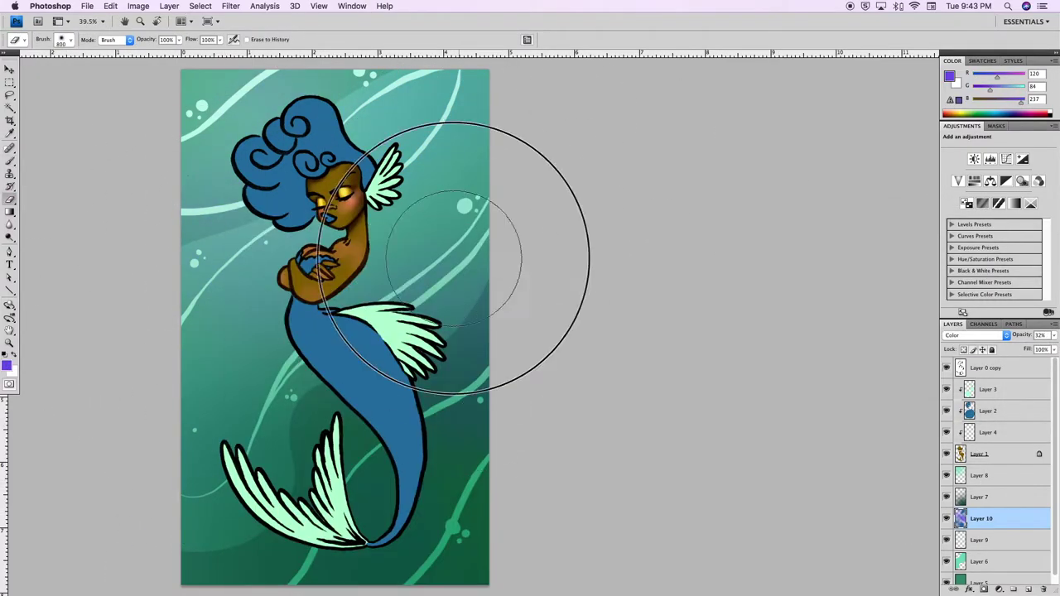
left_click(982, 434)
left_click(988, 411)
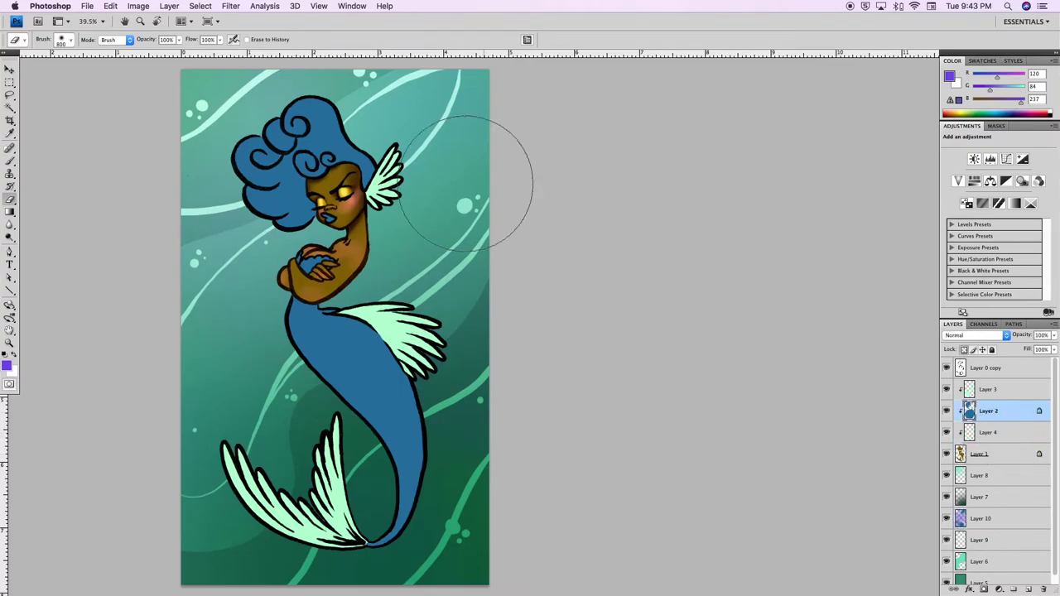
Darken the shoulder edge on the skin layer with a thin dark brown stroke
double_click(979, 454)
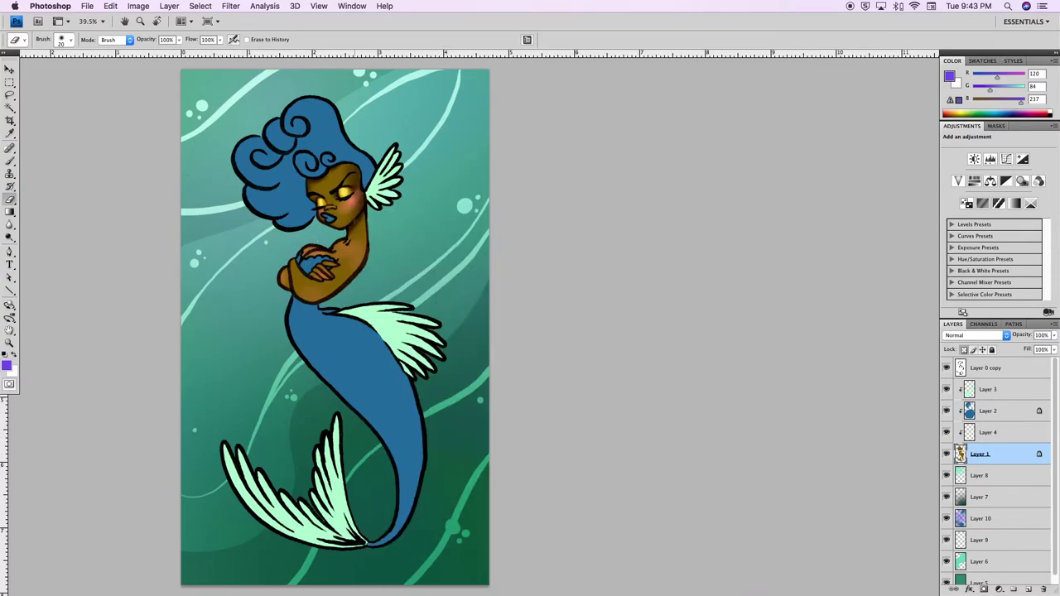
key("b")
left_click(348, 232, "alt")
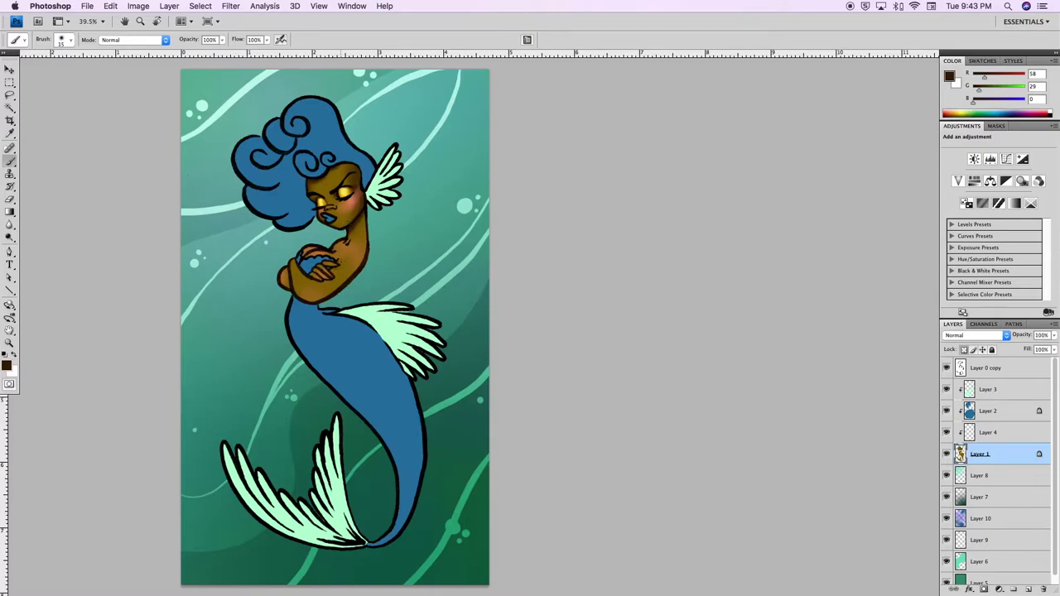
key("bracketleft")
key("bracketleft")
key("bracketleft")
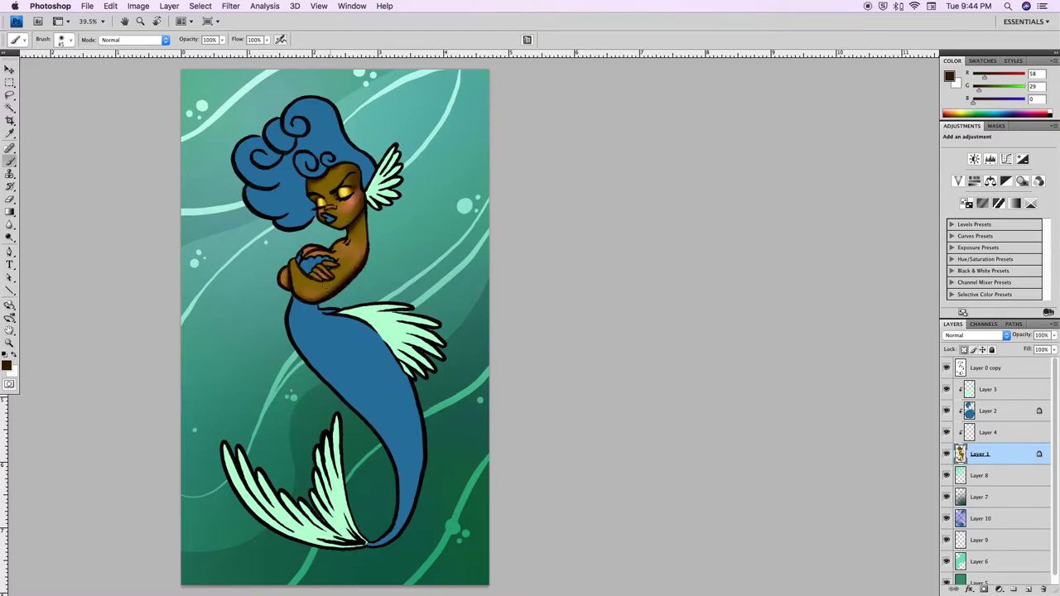
left_click_drag(363, 218, 364, 240)
On Layer 2, shade the hair darker in Multiply mode, then return the brush to Normal
left_click(990, 411)
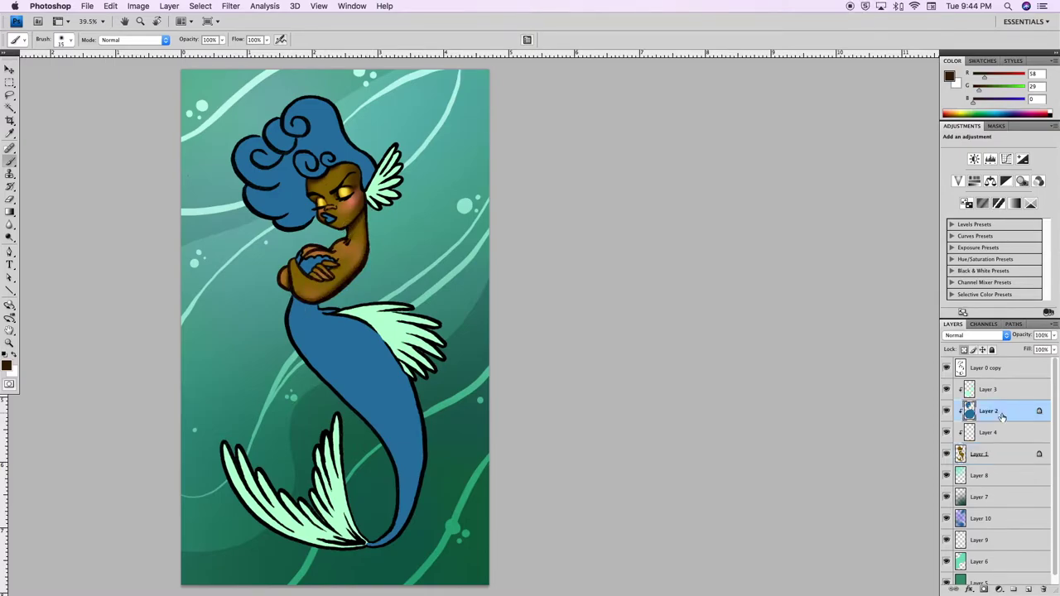
left_click(132, 39)
left_click(116, 83)
mouse_move(314, 182)
left_mouse_down()
mouse_move(248, 211)
mouse_move(294, 170)
mouse_move(332, 163)
left_mouse_up()
left_click(132, 40)
left_click(150, 9)
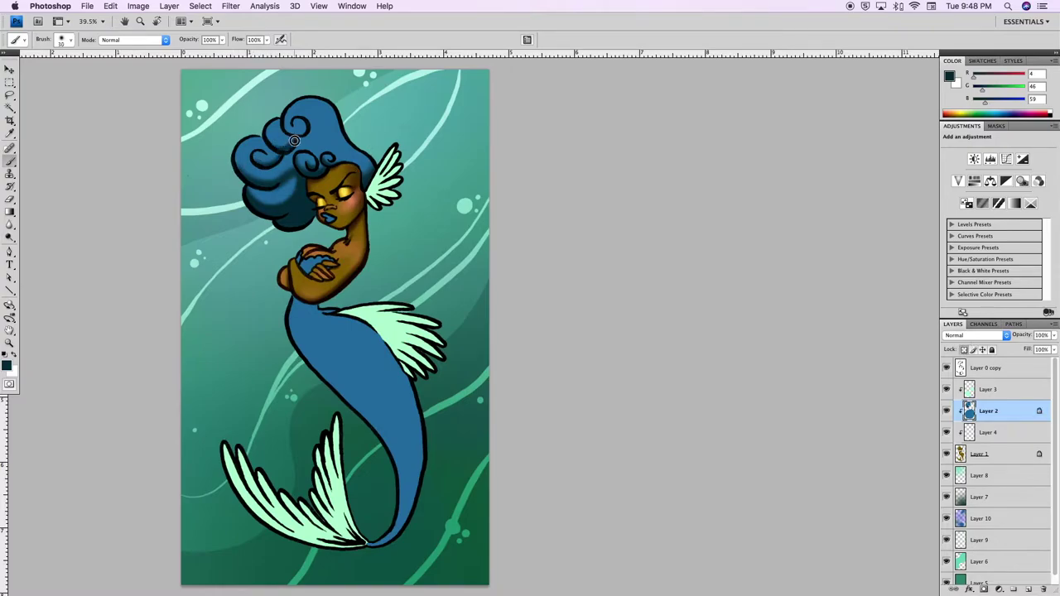
Shade the tail dark teal from hips to tip, erasing some and adding lighter blue lower down
left_click(252, 155, "alt")
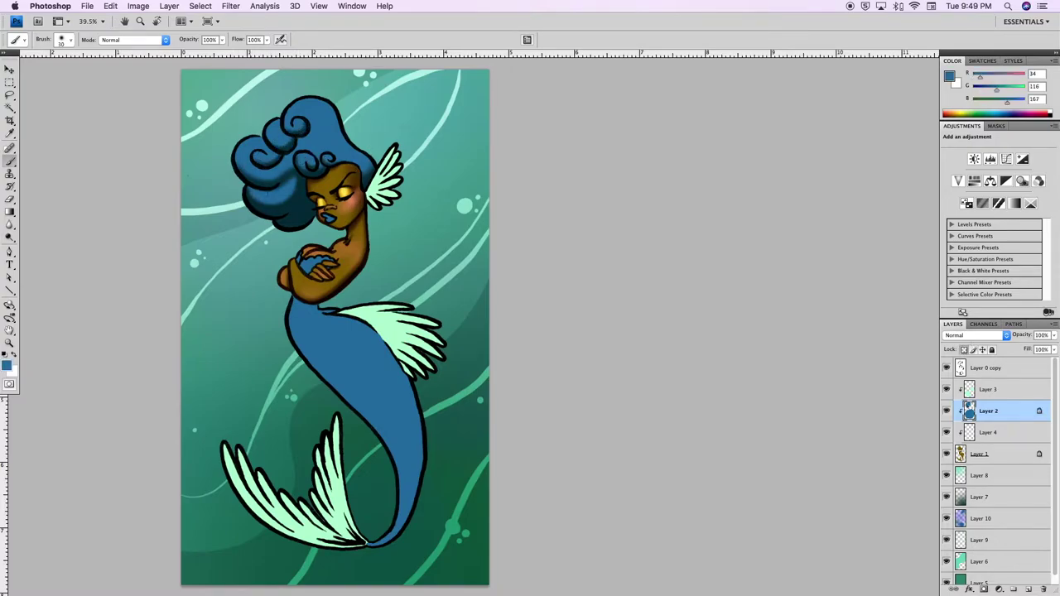
left_click(286, 182, "alt")
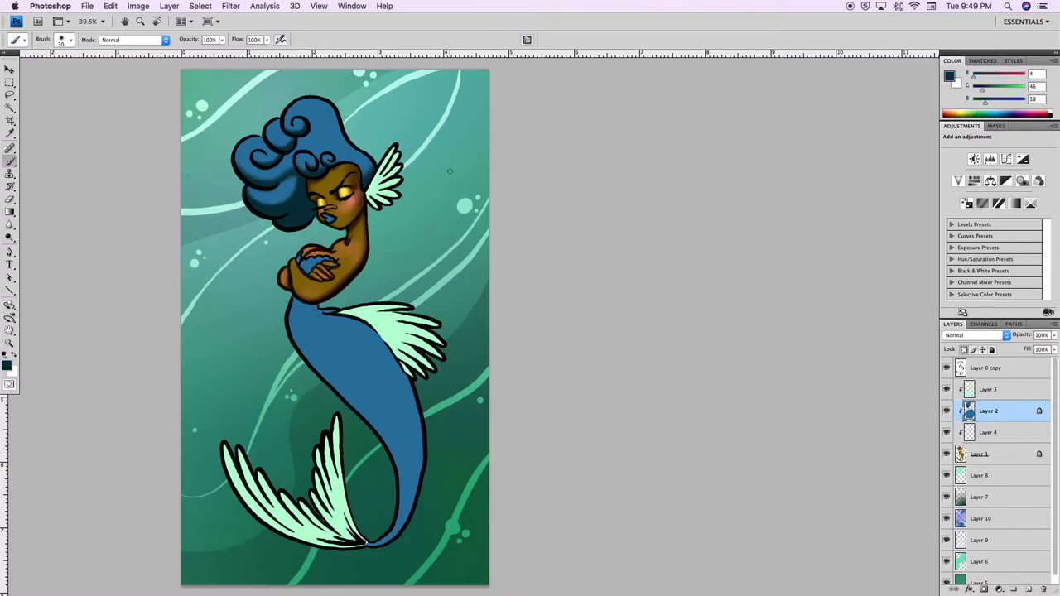
mouse_move(361, 314)
left_mouse_down()
mouse_move(343, 556)
mouse_move(389, 398)
mouse_move(357, 414)
left_mouse_up()
mouse_move(298, 357)
left_mouse_down()
mouse_move(390, 418)
mouse_move(350, 319)
left_mouse_up()
key("e")
left_click_drag(365, 405, 376, 308)
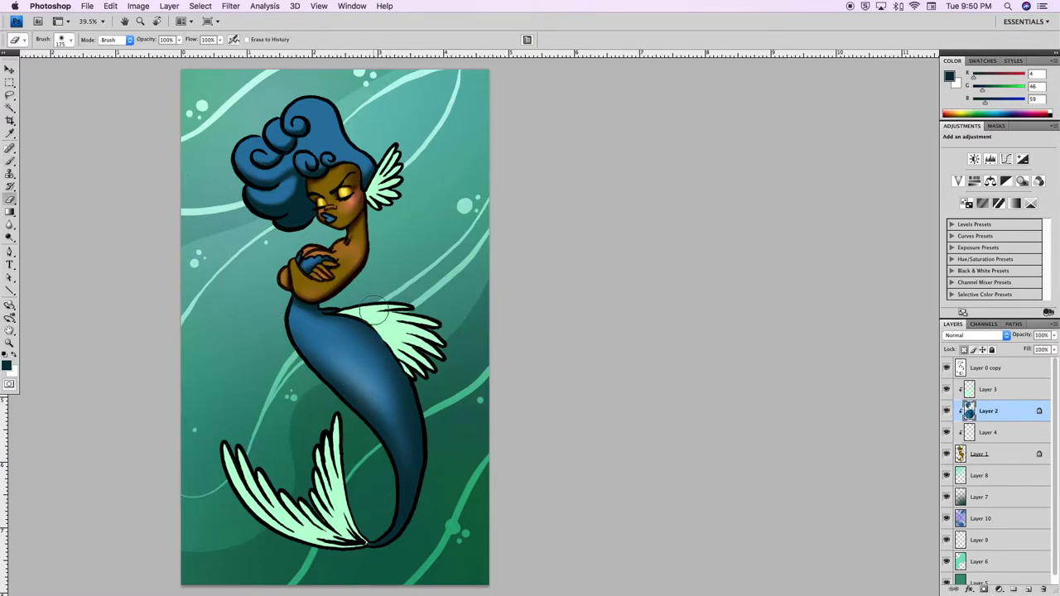
key("b")
mouse_move(356, 385)
left_mouse_down()
mouse_move(398, 407)
mouse_move(394, 530)
left_mouse_up()
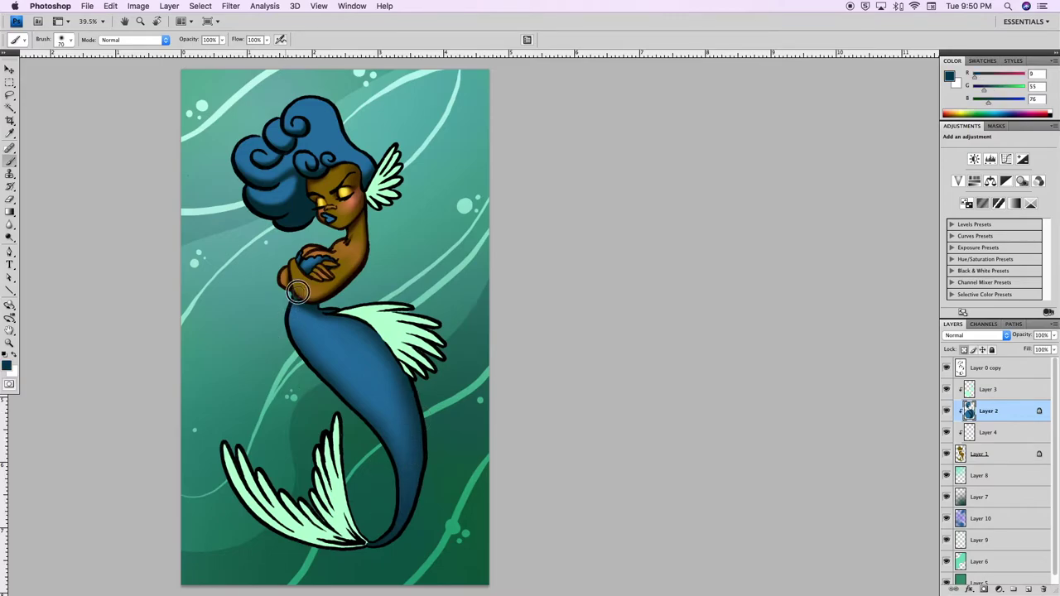
Darken the hair's right edge with a sampled dark shading colour
left_click(311, 123, "alt")
left_click(318, 133, "alt")
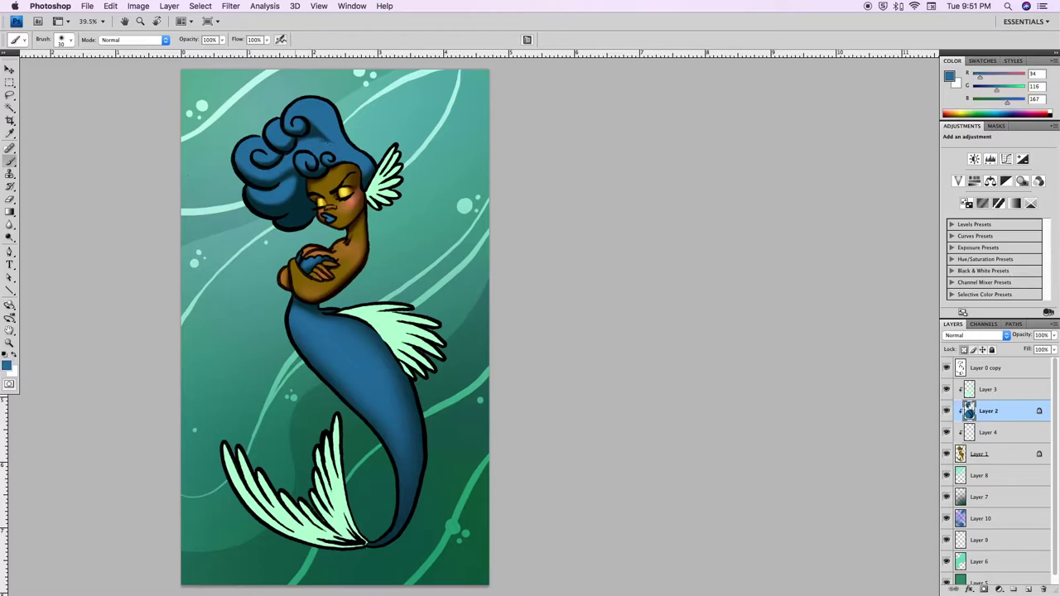
left_click(295, 144, "alt")
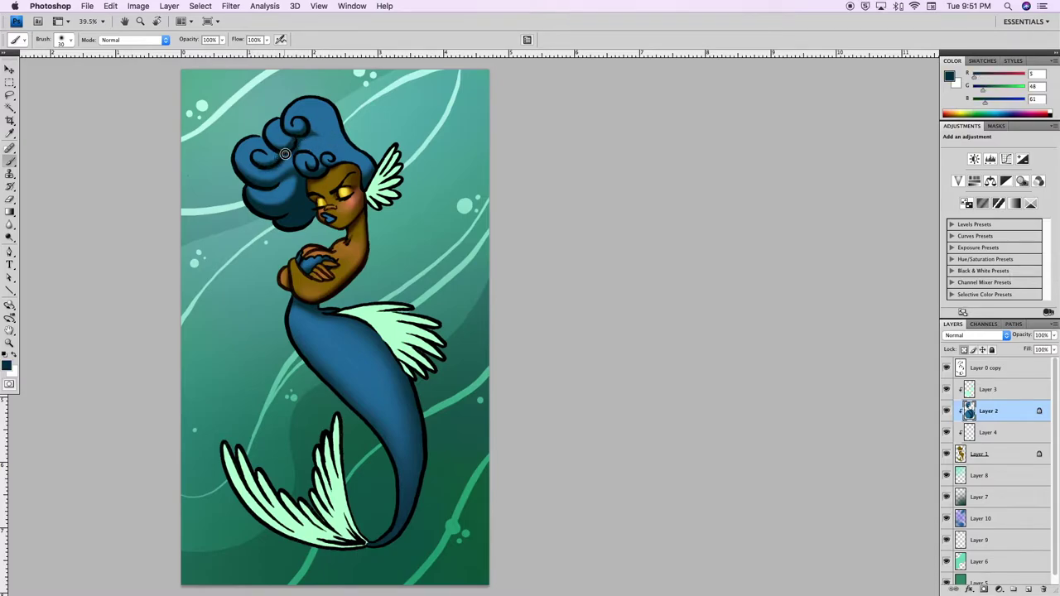
left_click_drag(352, 123, 339, 159)
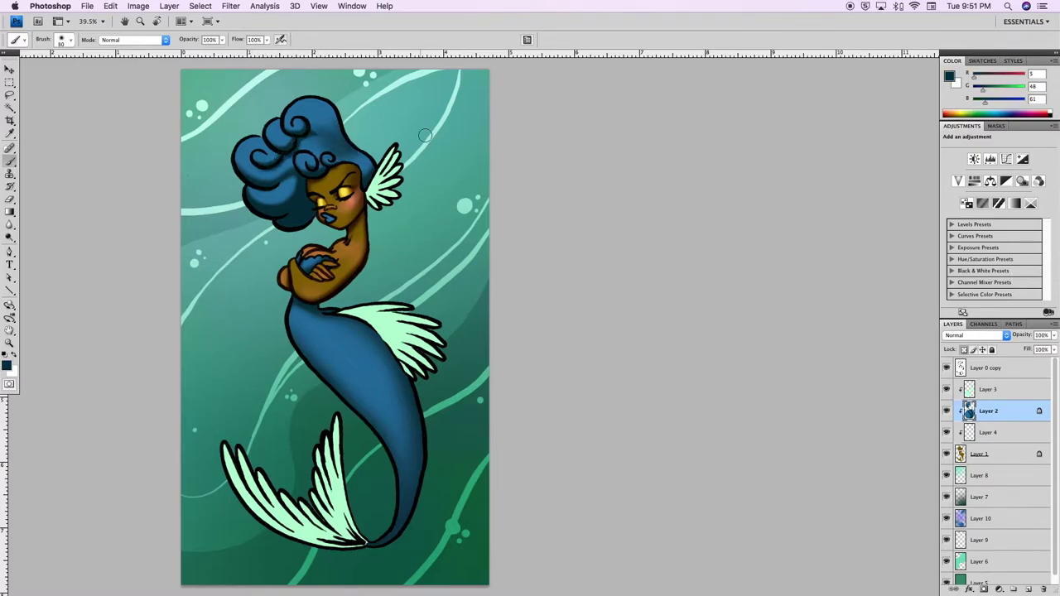
Paint Multiply shading strokes on the tail fin, undoing the stray ones
left_click(132, 40)
left_click(146, 83)
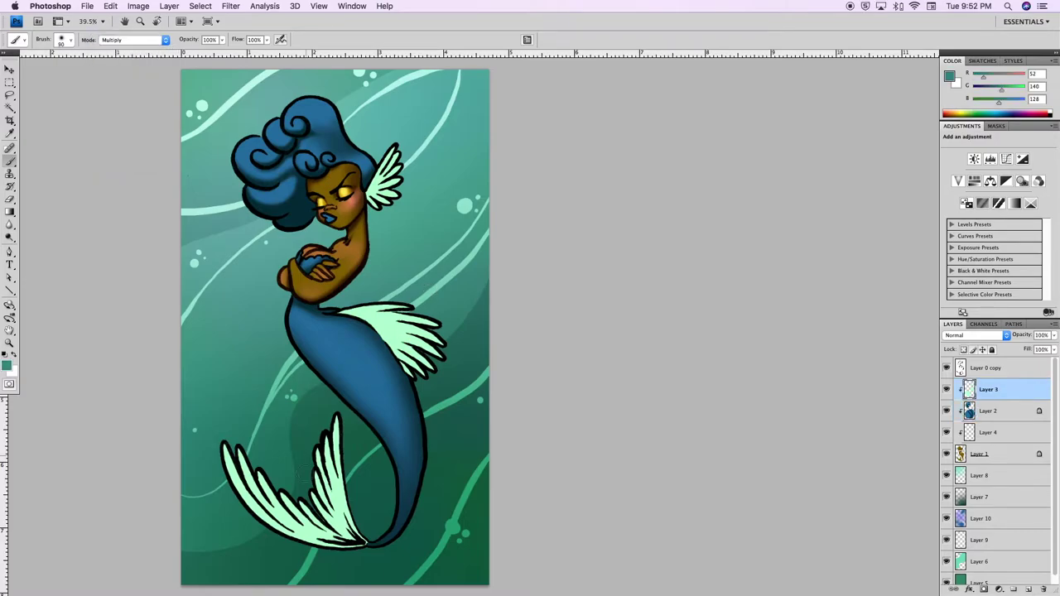
left_click_drag(199, 397, 331, 530)
left_click_drag(232, 447, 356, 538)
key("ctrl+alt+z")
key("ctrl+alt+z")
left_click(994, 390)
left_click_drag(281, 497, 355, 343)
key("ctrl+alt+z")
key("ctrl+alt+z")
Shade the tail fin, side fin and head fin darker with Multiply strokes
left_click_drag(307, 403, 364, 524)
left_click_drag(282, 414, 356, 539)
left_click_drag(365, 319, 463, 389)
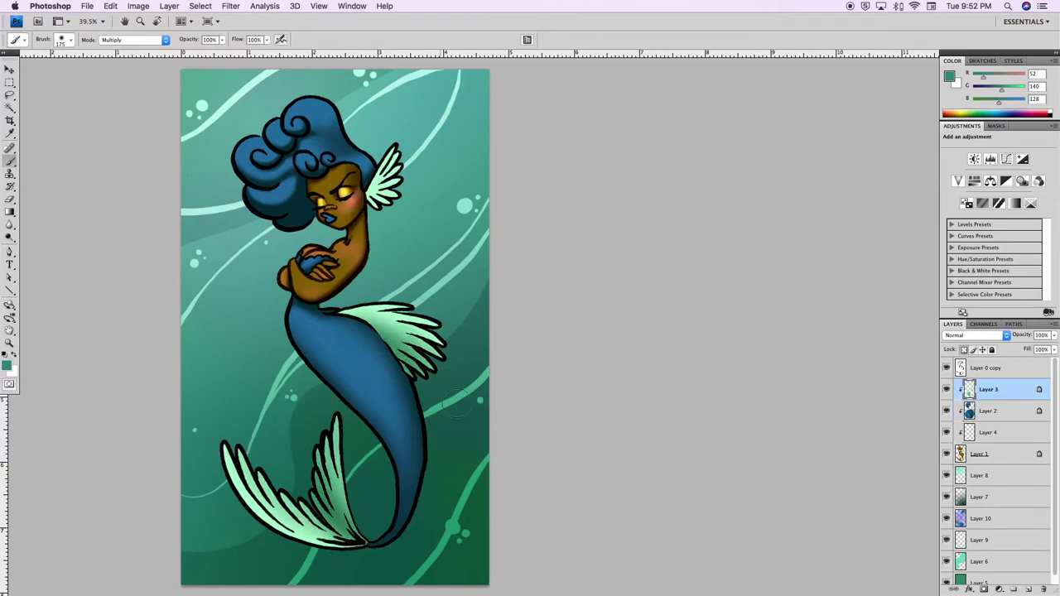
left_click_drag(372, 178, 401, 193)
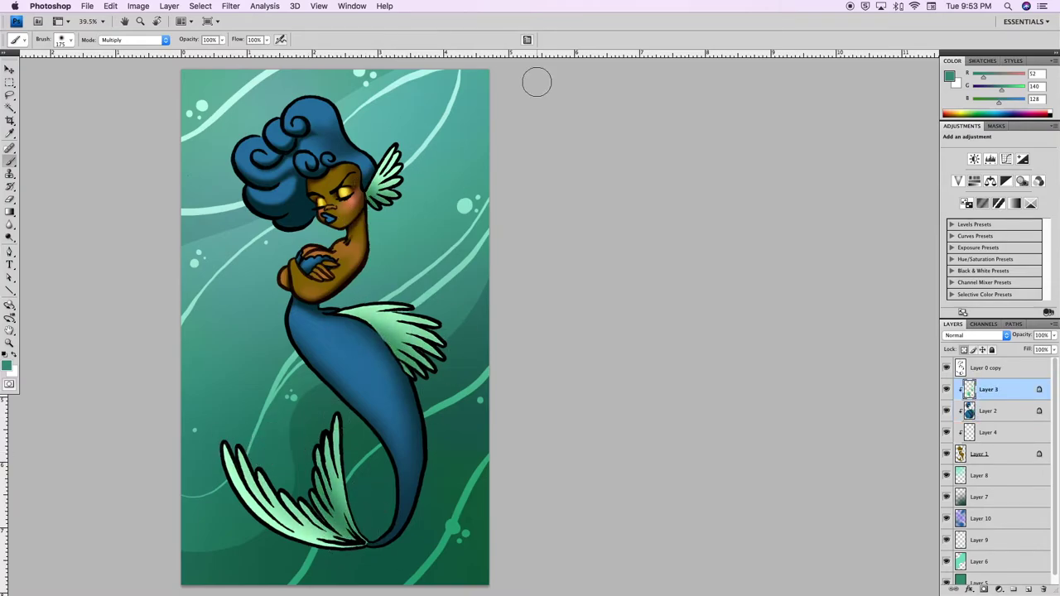
mouse_move(356, 538)
left_mouse_down()
mouse_move(290, 505)
mouse_move(347, 429)
left_mouse_up()
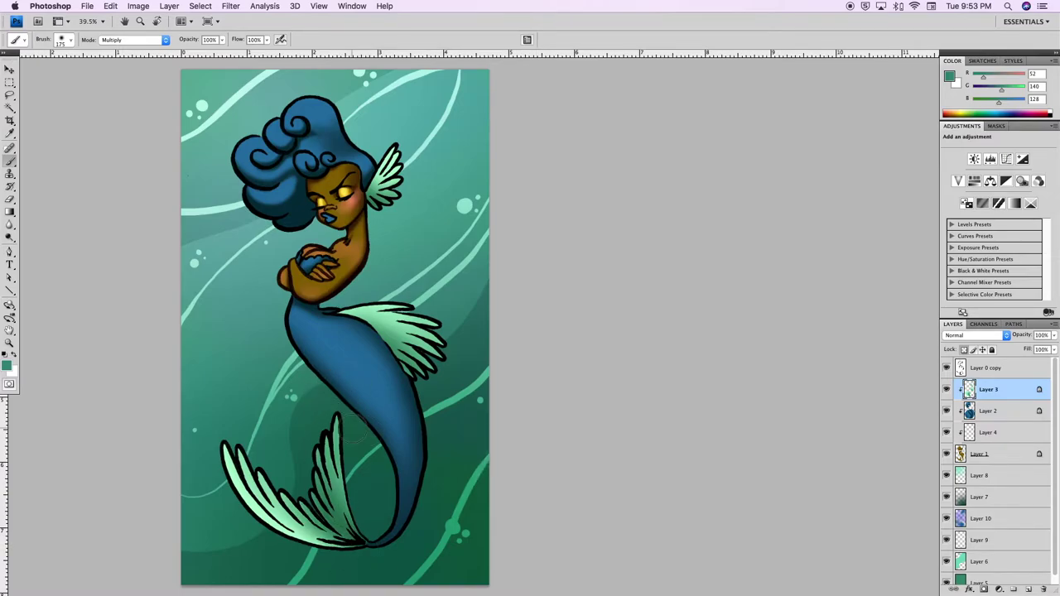
Return the brush to Normal, pick dark teal, and add a new layer above the tail
left_click(323, 489, "alt")
left_click(133, 40)
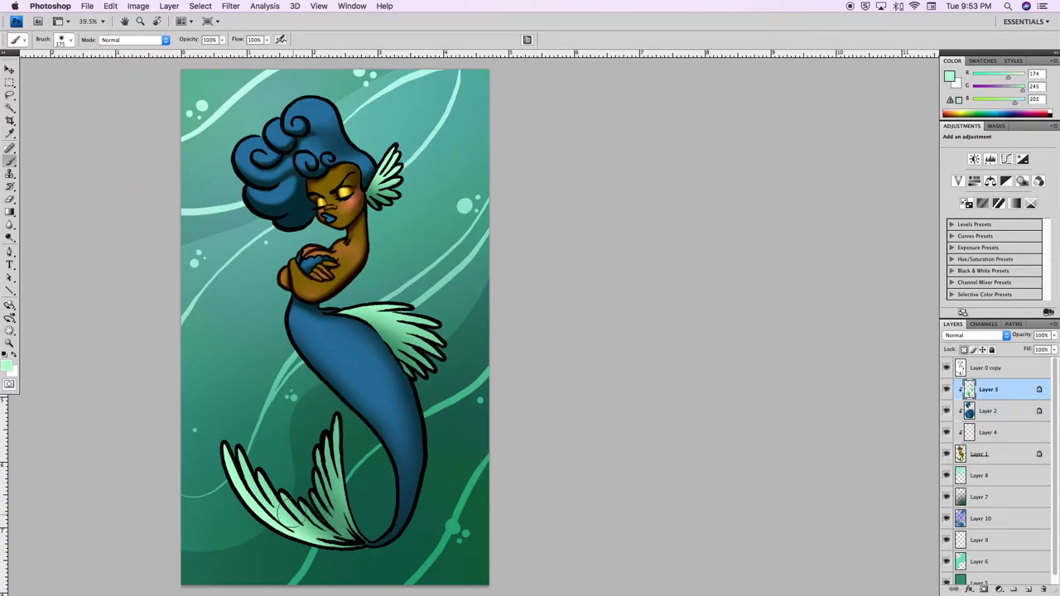
left_click(996, 411)
left_click(949, 76)
left_click(945, 229)
Clip Layer 11 to the tail and dab small dark-teal scale dots across it with a small brush
left_click(1028, 589)
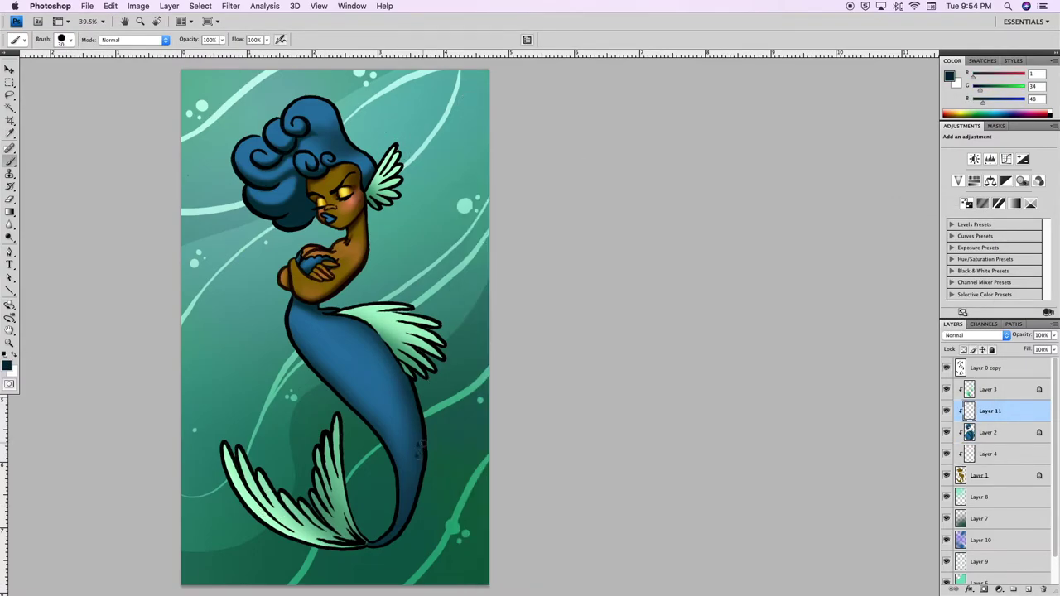
left_click(424, 427, "ctrl")
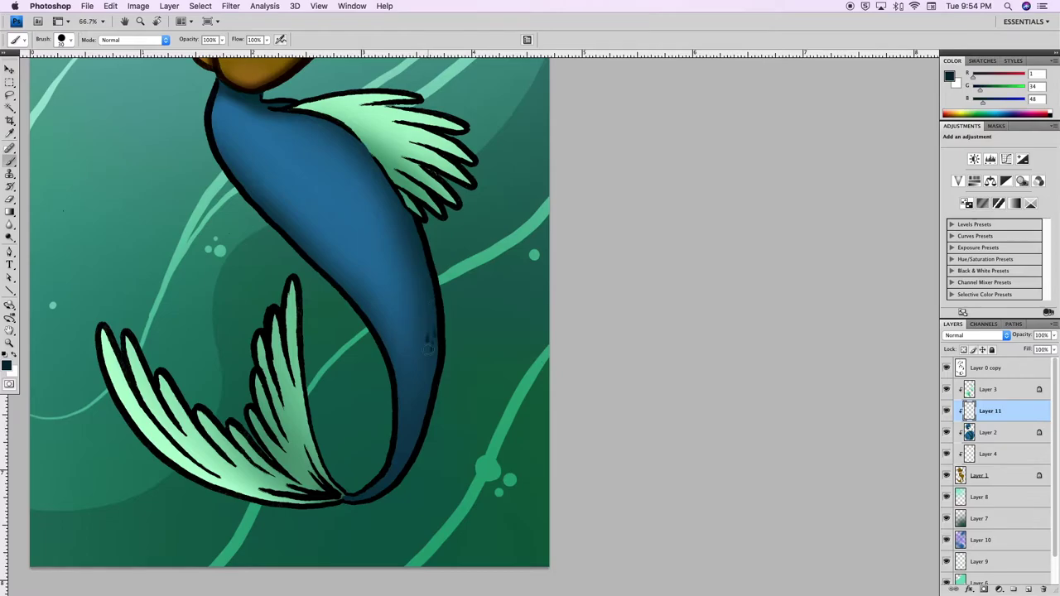
key("F5")
key("F5")
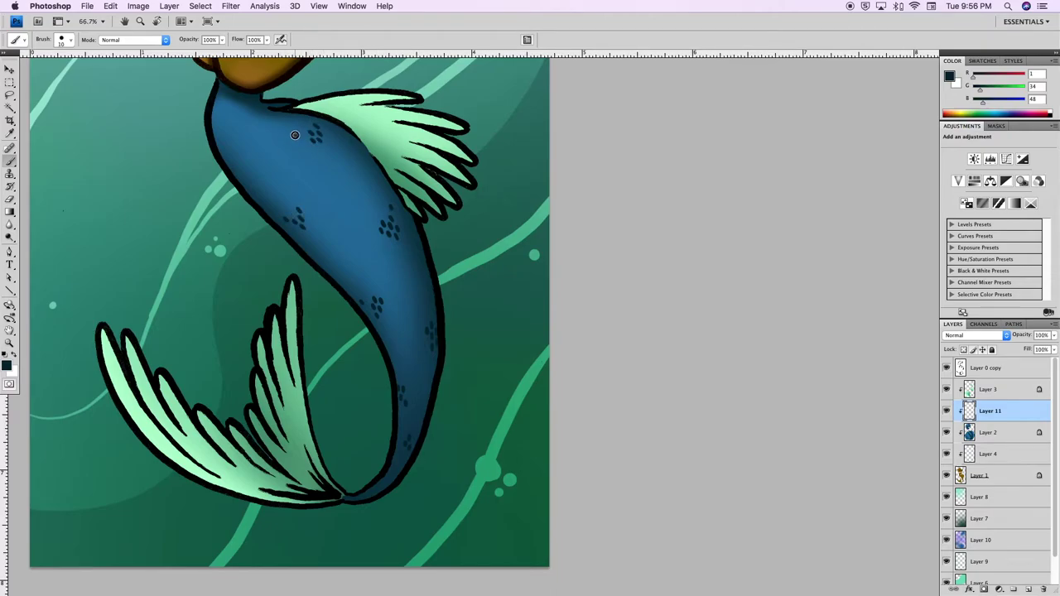
scroll(290, 311, "up", 3)
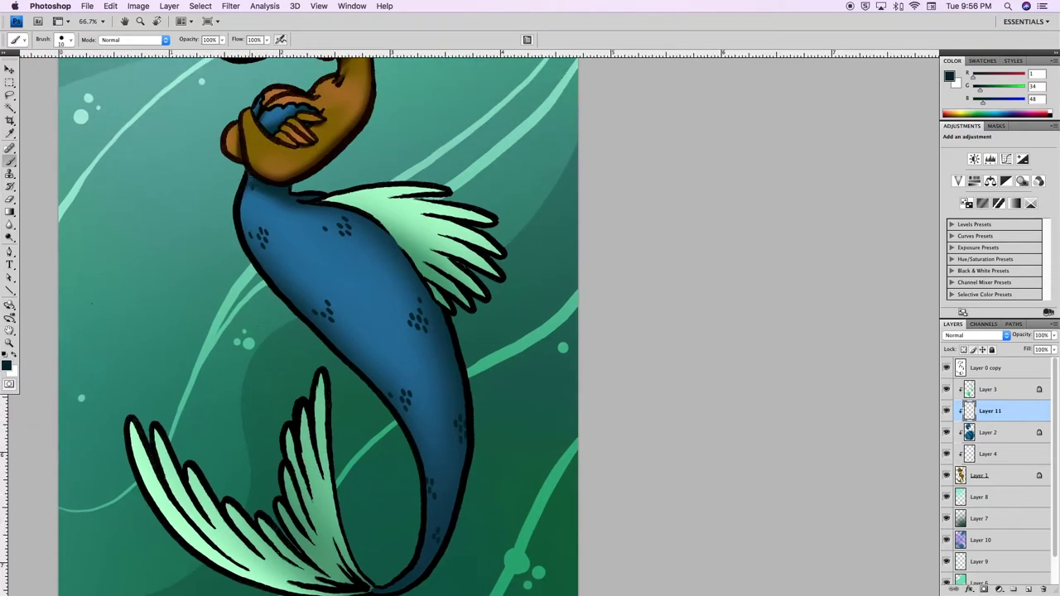
scroll(275, 175, "up", 2)
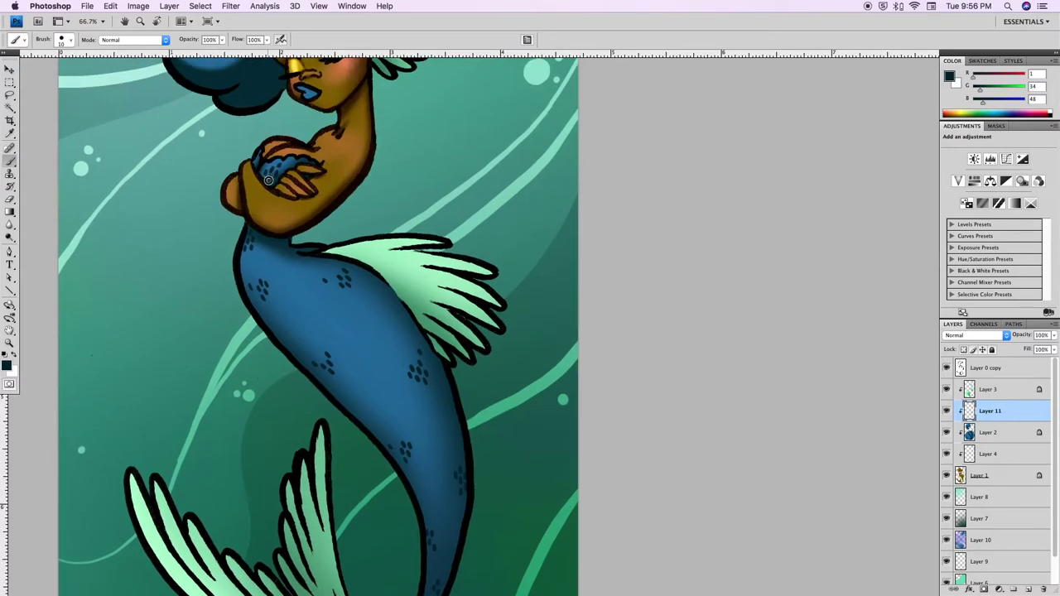
key("super+0")
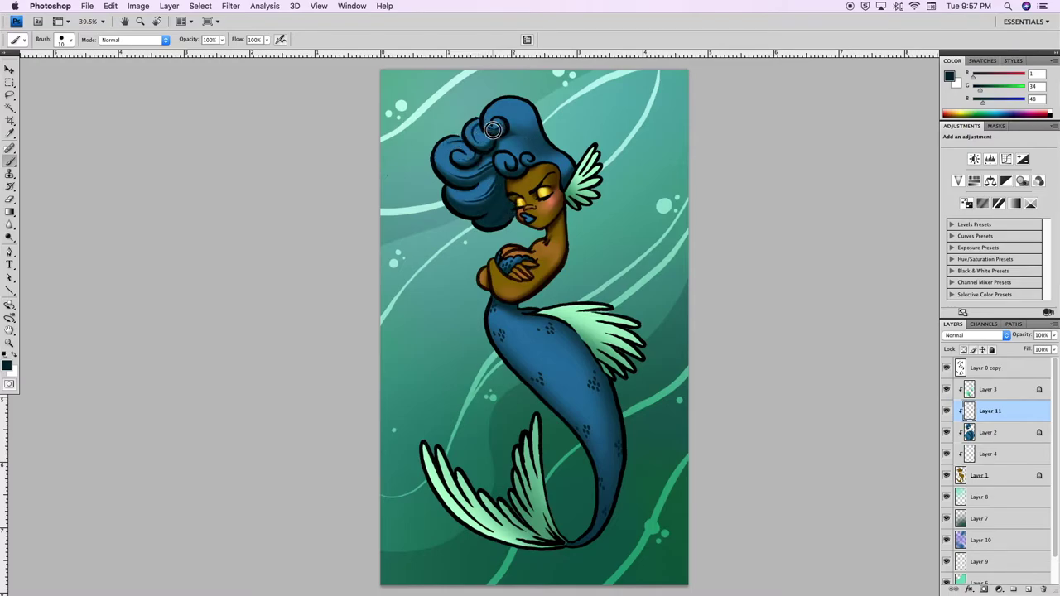
left_click_drag(493, 129, 513, 153)
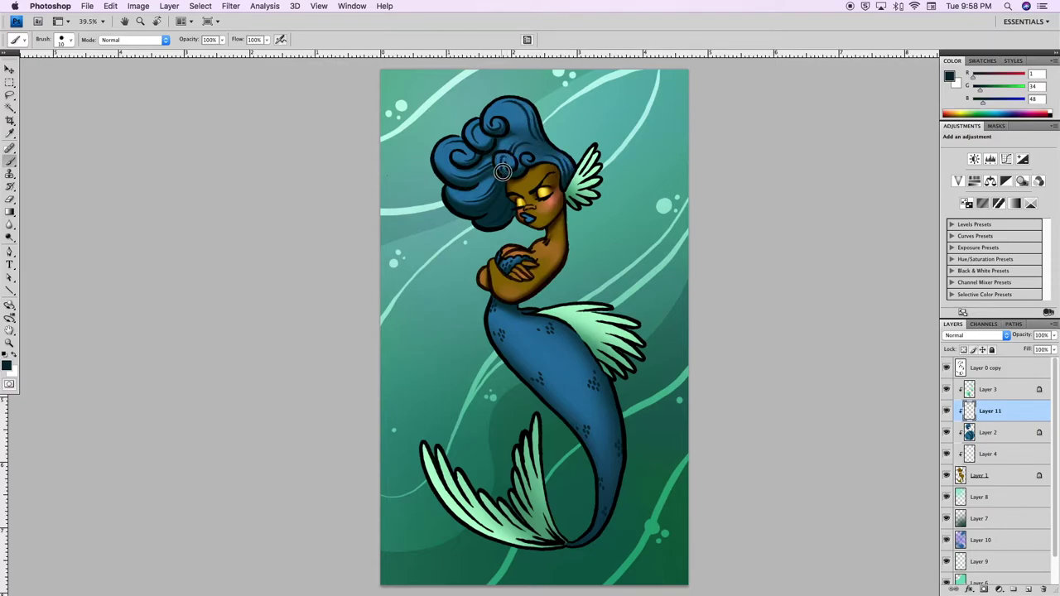
Set the scale-dot Layer 11 to Color Burn at 52% opacity
left_click(976, 334)
left_click(973, 379)
left_click_drag(1053, 335, 1028, 352)
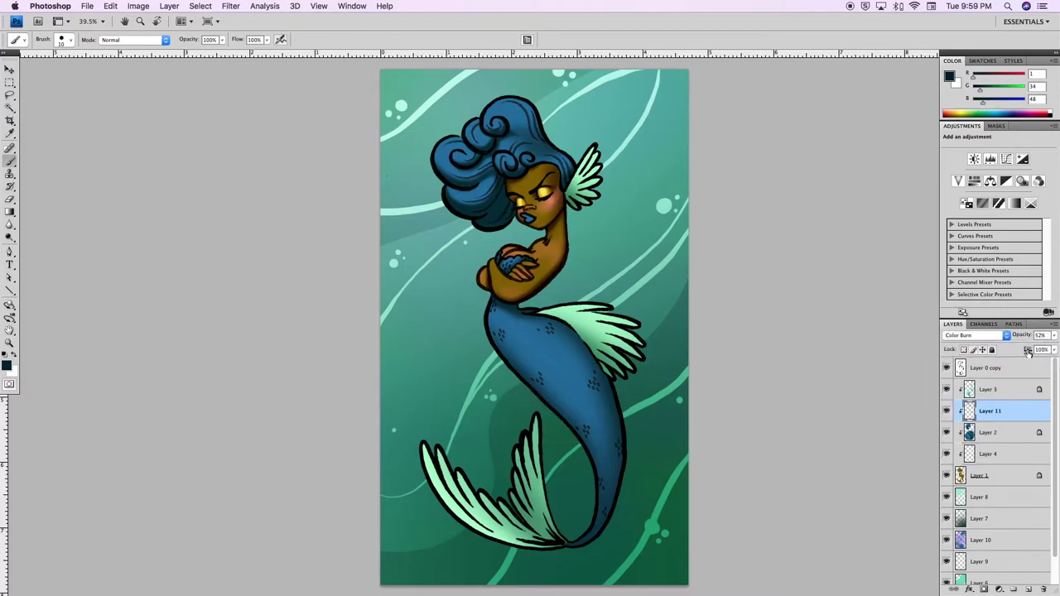
Darken the fin edge near the tail top with sampled teal on Layer 3
left_click(1001, 388)
left_click(650, 418, "alt")
mouse_move(556, 318)
left_mouse_down()
mouse_move(585, 327)
mouse_move(566, 333)
mouse_move(596, 348)
left_mouse_up()
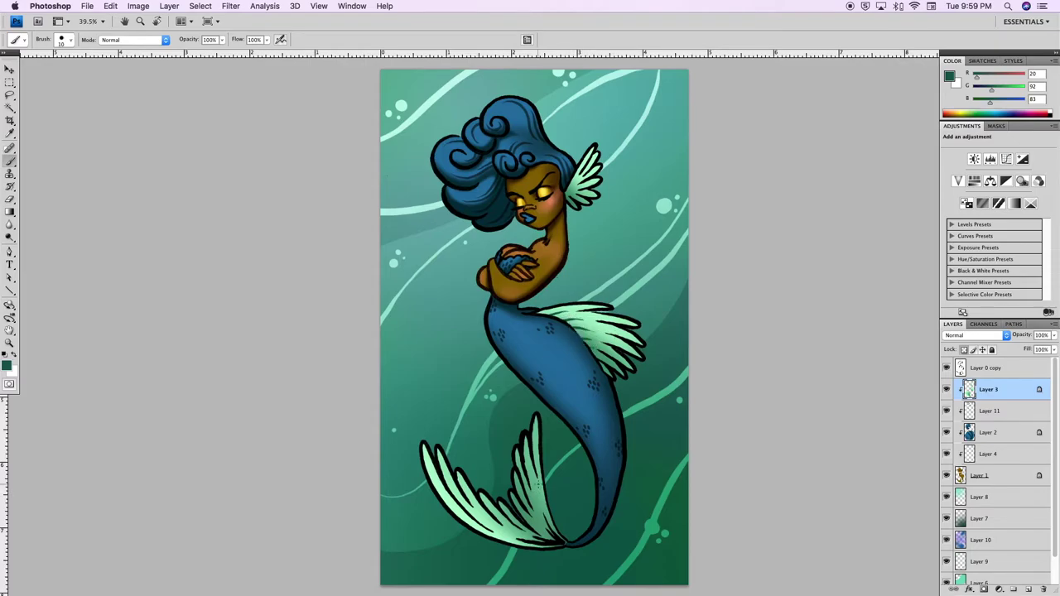
left_click(1027, 588, "ctrl")
Dab light mint dots on the tail and set that layer to Color Dodge at 18%
left_click(596, 331, "alt")
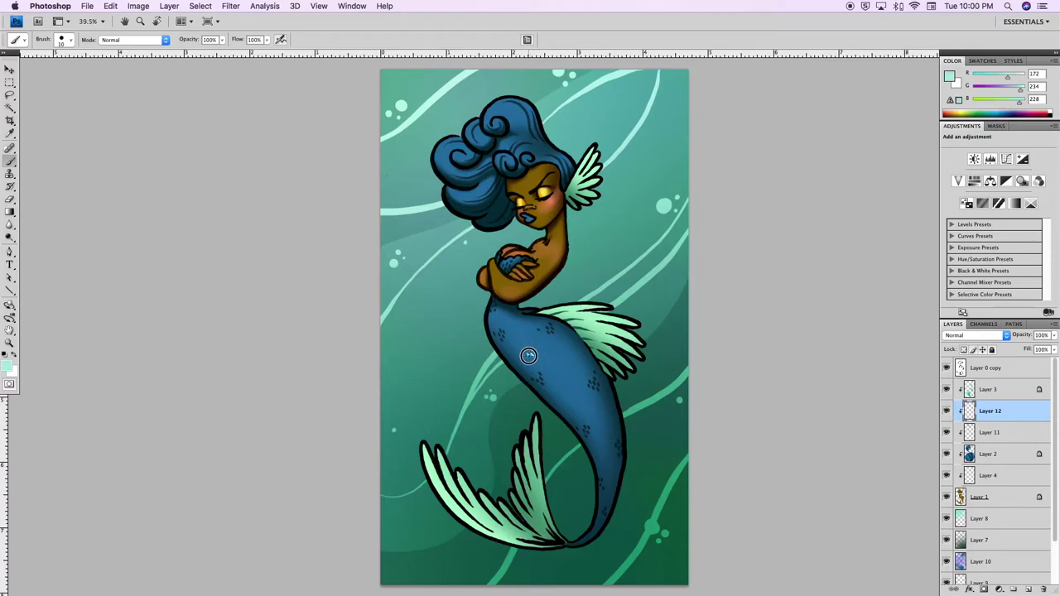
left_click(565, 330)
left_click(601, 401)
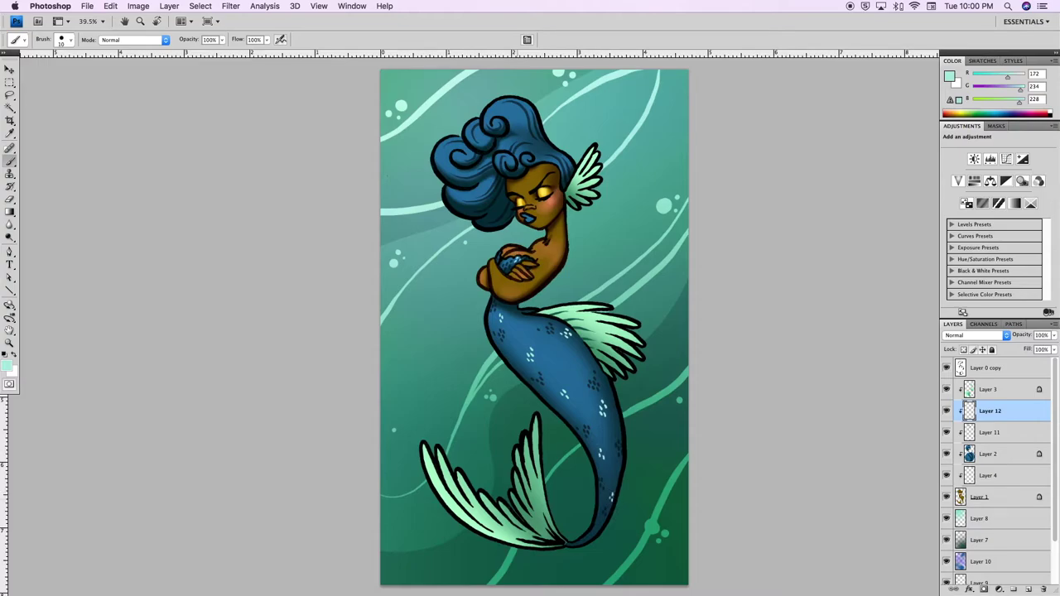
left_click(974, 335)
left_click(980, 409)
left_click_drag(1053, 335, 1013, 362)
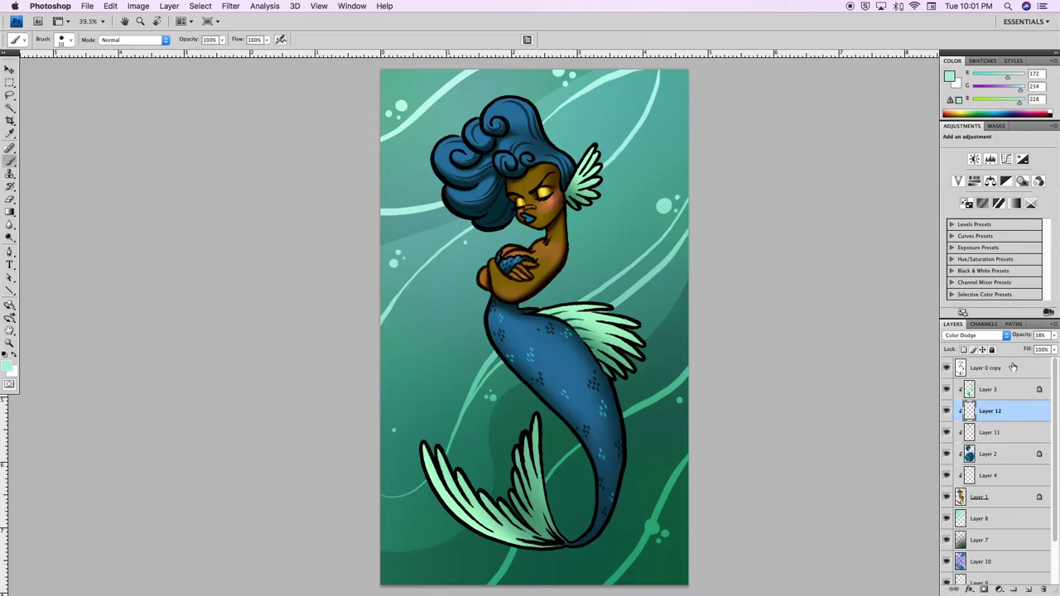
Dab bright highlights into the hair curls and crown
left_click_drag(450, 152, 432, 157)
left_click(469, 137)
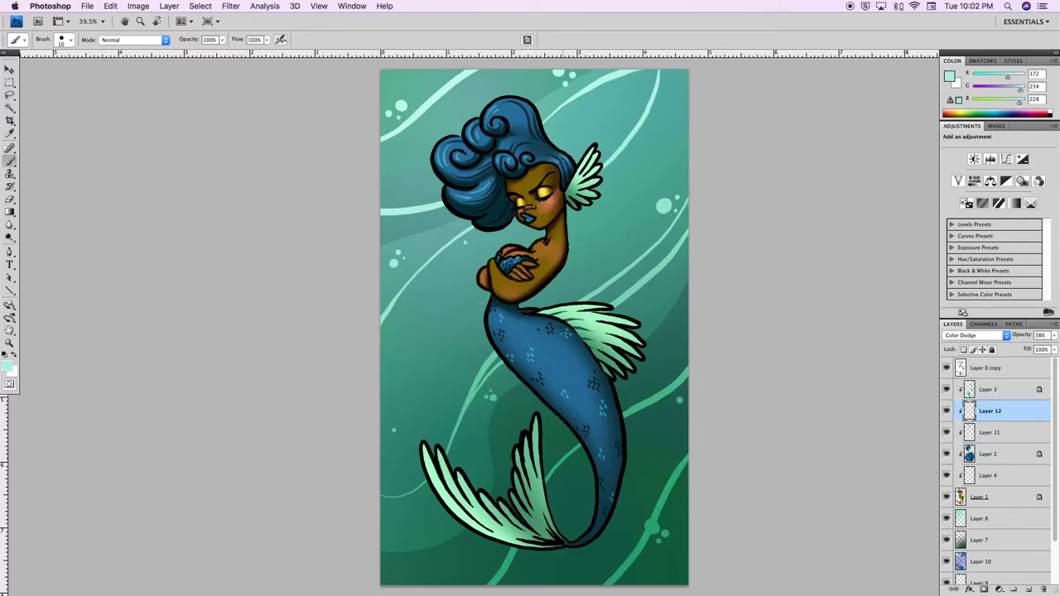
left_click(522, 121)
Set the brush to Color Dodge with darker teal and add a clipped Color Dodge layer over the fins
left_click(989, 390)
left_click(133, 40)
left_click(143, 120)
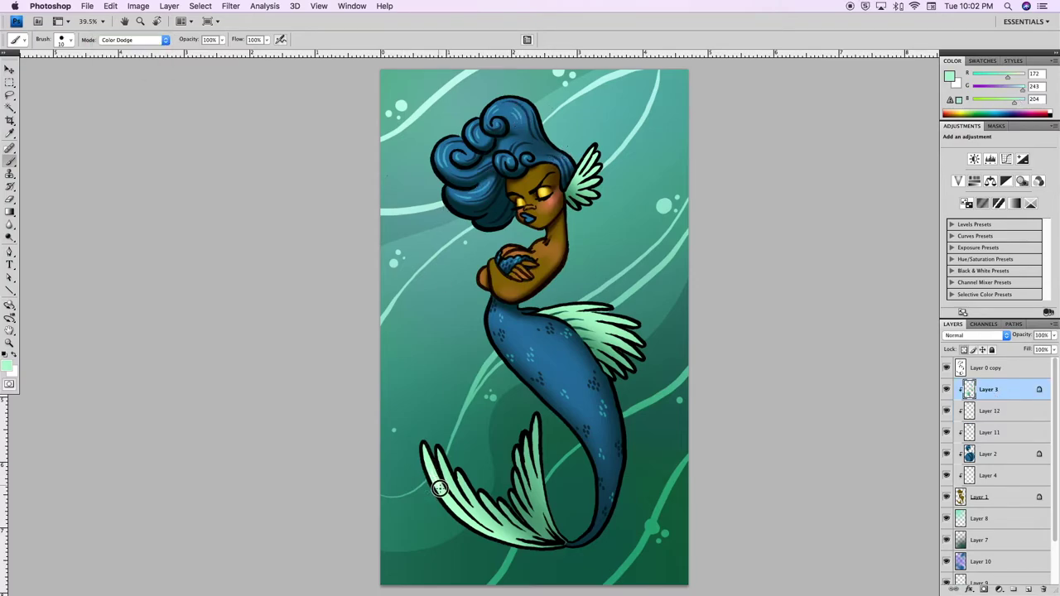
left_click(439, 488, "alt")
left_click(1028, 588)
left_click(974, 335)
left_click(982, 407)
Glow the tail fin, side fin and head fin, and set the glow layer to 64% opacity
left_click_drag(445, 475, 460, 479)
left_click_drag(596, 329, 614, 318)
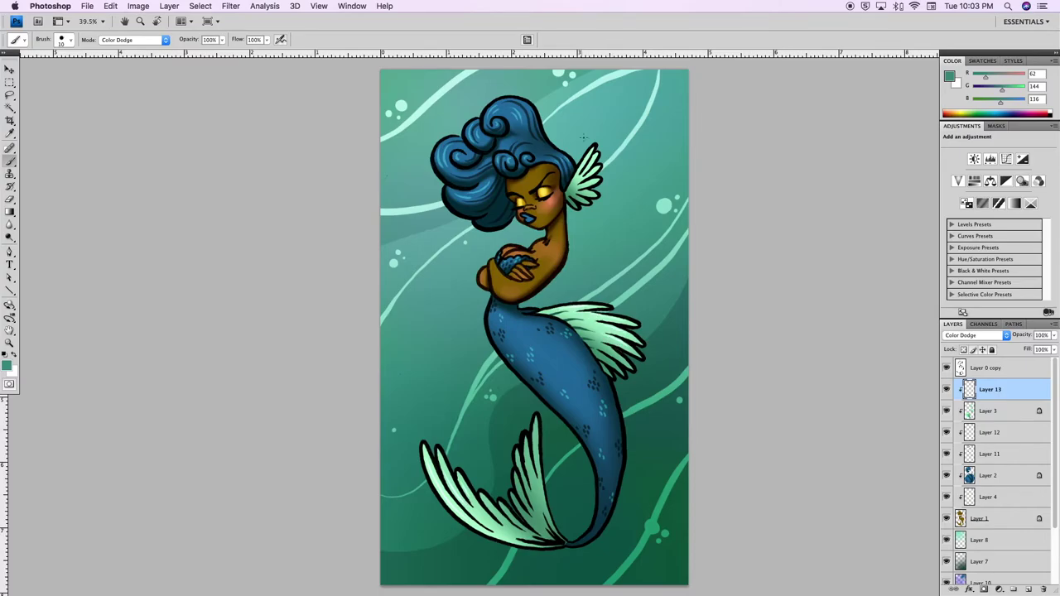
left_click_drag(596, 179, 584, 189)
left_click_drag(1055, 334, 1025, 357)
Add a clipped Screen layer and paint a bright yellow glow on the eyes, toning one down
key("ctrl+shift+alt+n")
right_click(1005, 389)
left_click(1006, 334)
left_click(969, 424)
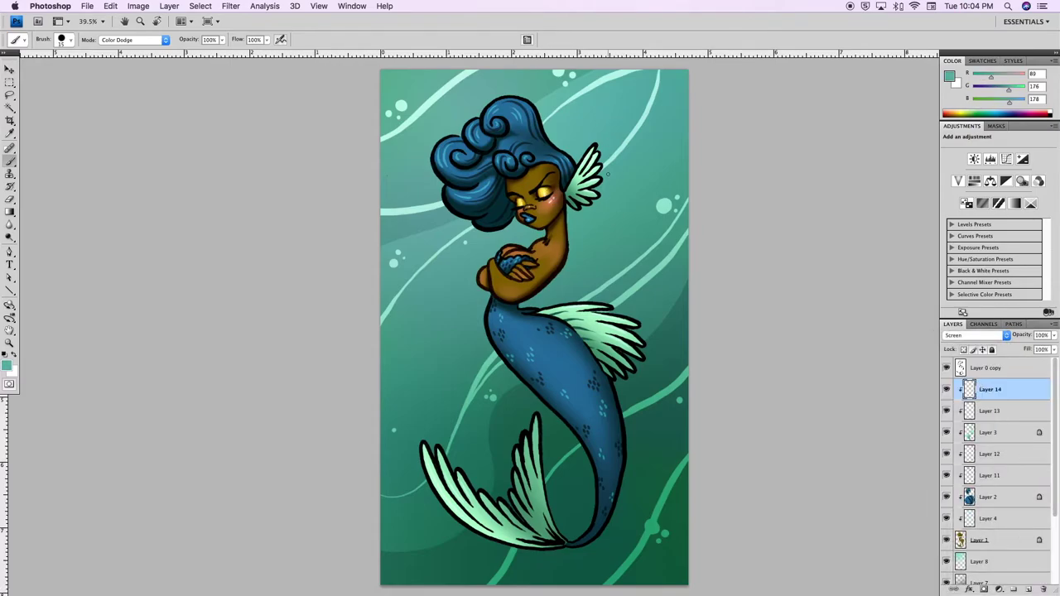
left_click_drag(544, 189, 518, 199)
key("ctrl+z")
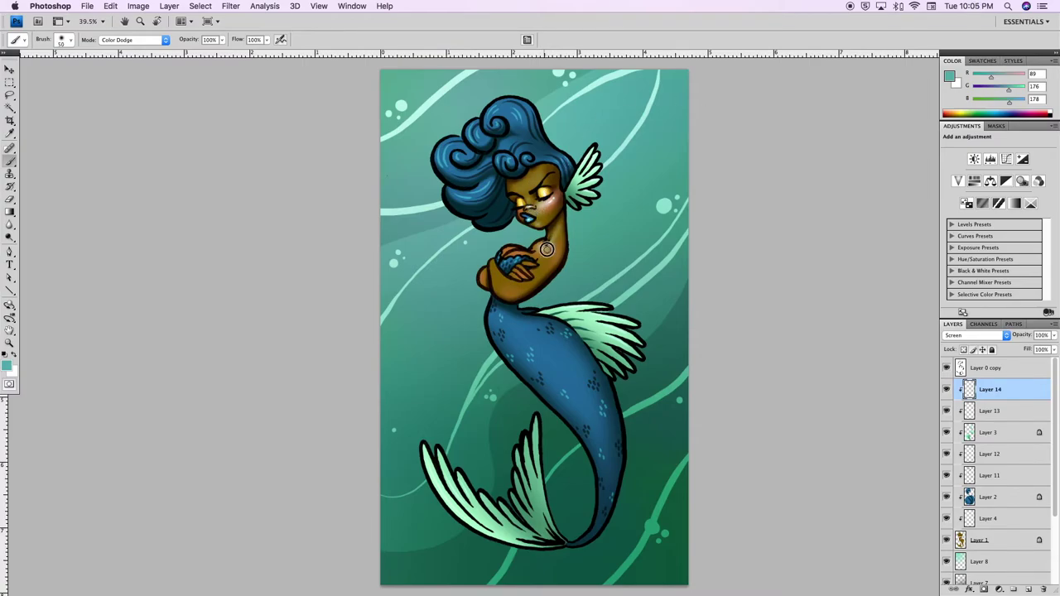
Paint white highlights on the hair curls, fish and blue tail; set Layer 14 to 57%
key("x")
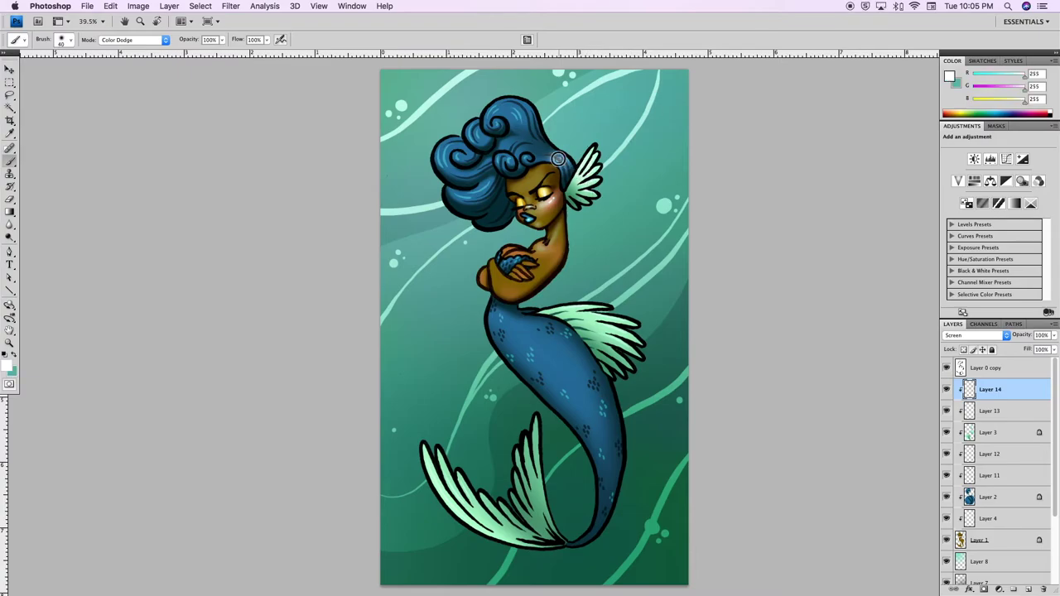
mouse_move(510, 159)
left_mouse_down()
mouse_move(497, 116)
mouse_move(445, 150)
mouse_move(478, 197)
mouse_move(530, 175)
left_mouse_up()
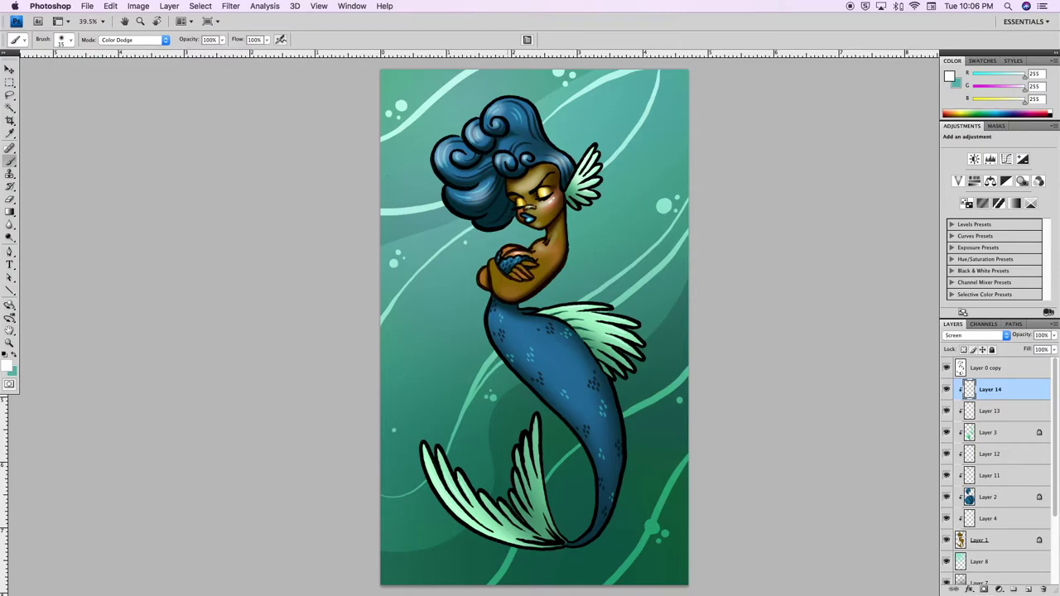
mouse_move(512, 265)
left_mouse_down()
mouse_move(495, 269)
mouse_move(539, 274)
left_mouse_up()
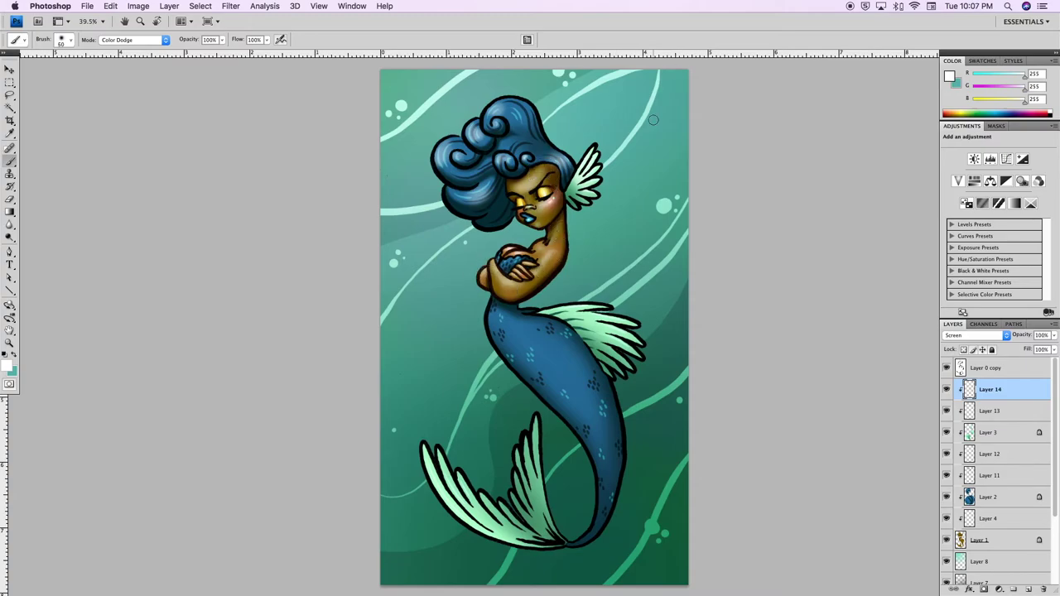
key("bracketright")
key("bracketright")
key("bracketright")
left_click_drag(572, 364, 575, 398)
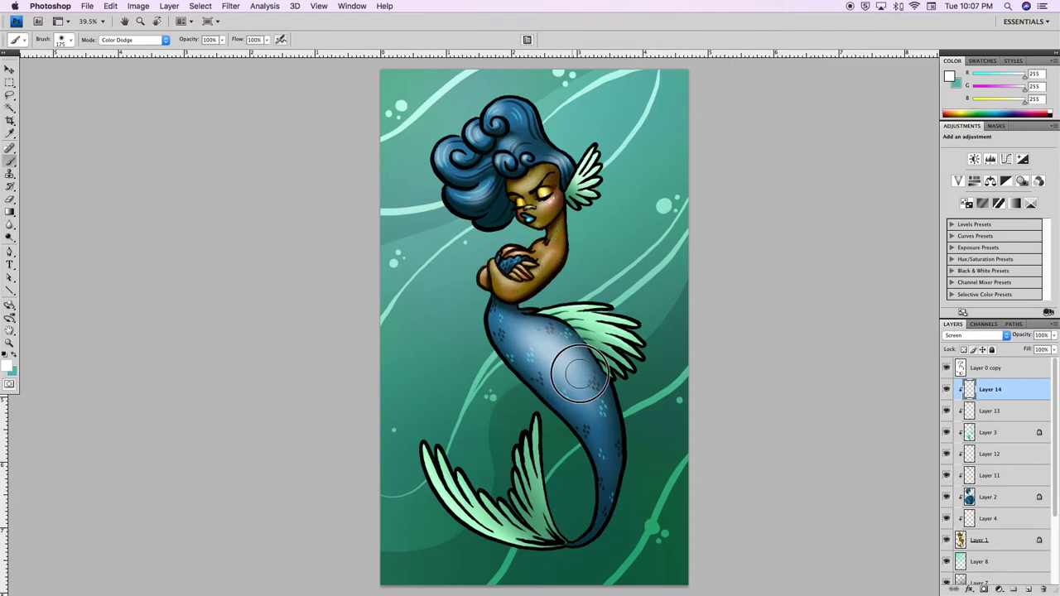
key("bracketright")
key("bracketright")
left_click_drag(1054, 335, 1022, 360)
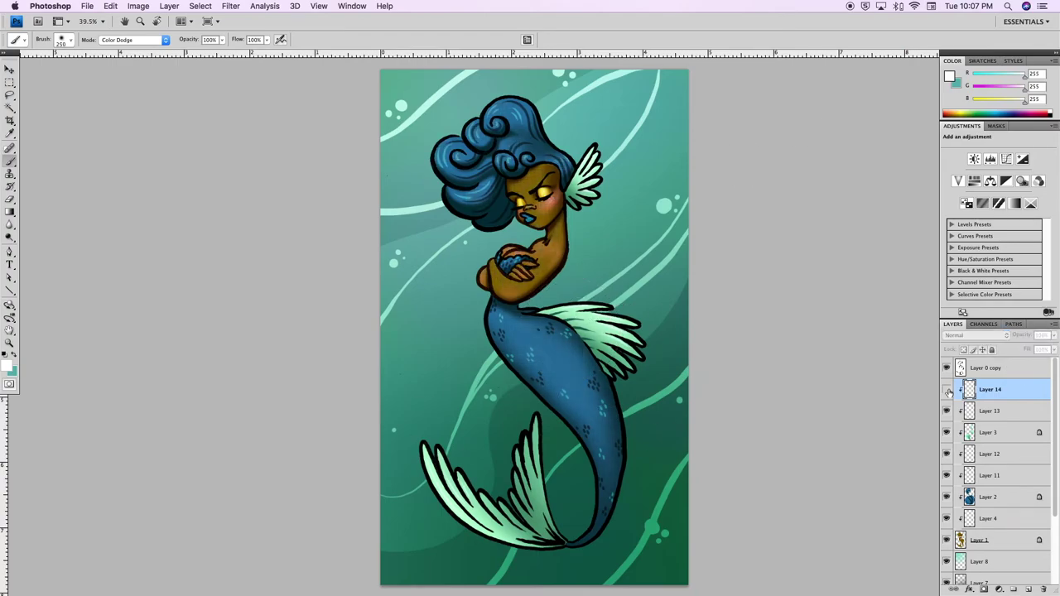
Set background Layer 10 to 66% opacity and shift its hue to -30
scroll(985, 464, "down", 3)
left_click(990, 540)
left_click_drag(1055, 334, 1018, 359)
key("ctrl+u")
mouse_move(734, 283)
left_mouse_down()
mouse_move(752, 279)
mouse_move(672, 293)
mouse_move(704, 294)
left_mouse_up()
left_click(845, 222)
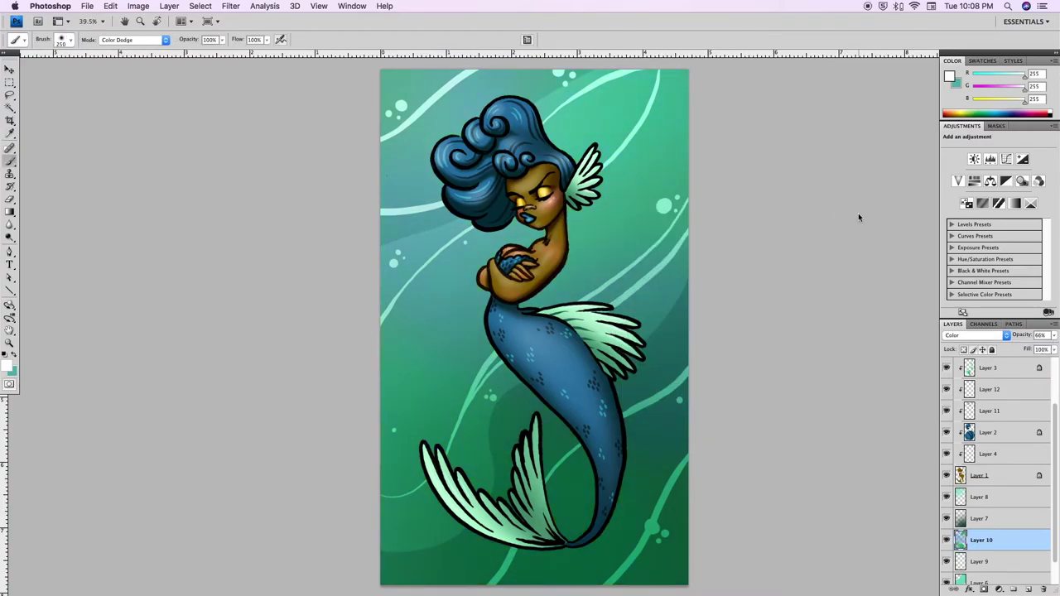
Browse the Channels panel display options, then return to the Layers list
left_click(984, 324)
left_click(1049, 324)
left_click(990, 436)
left_click(568, 180)
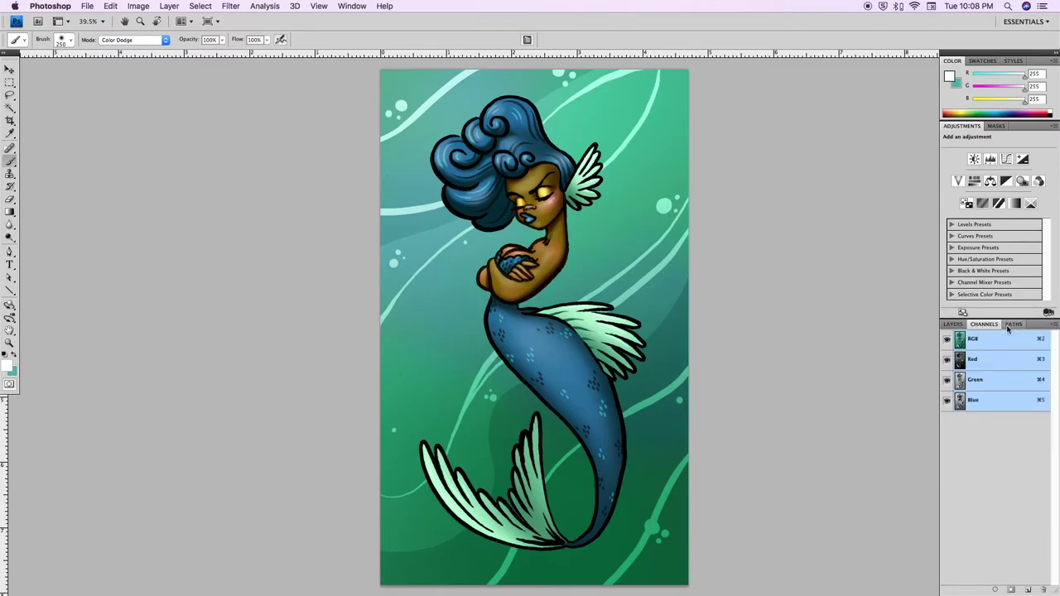
left_click(952, 324)
Select the mermaid by inverting a Magic Wand background selection and fill it white on a new layer
key("w")
left_click(628, 166)
key("ctrl+shift+i")
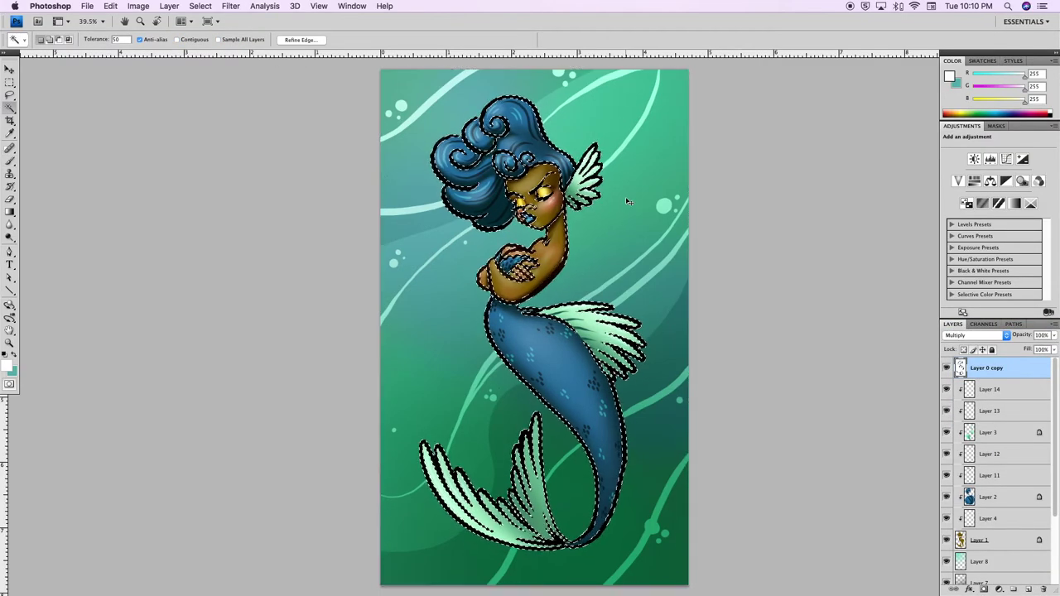
left_click(1028, 589)
key("shift+BackSpace")
left_click(663, 295)
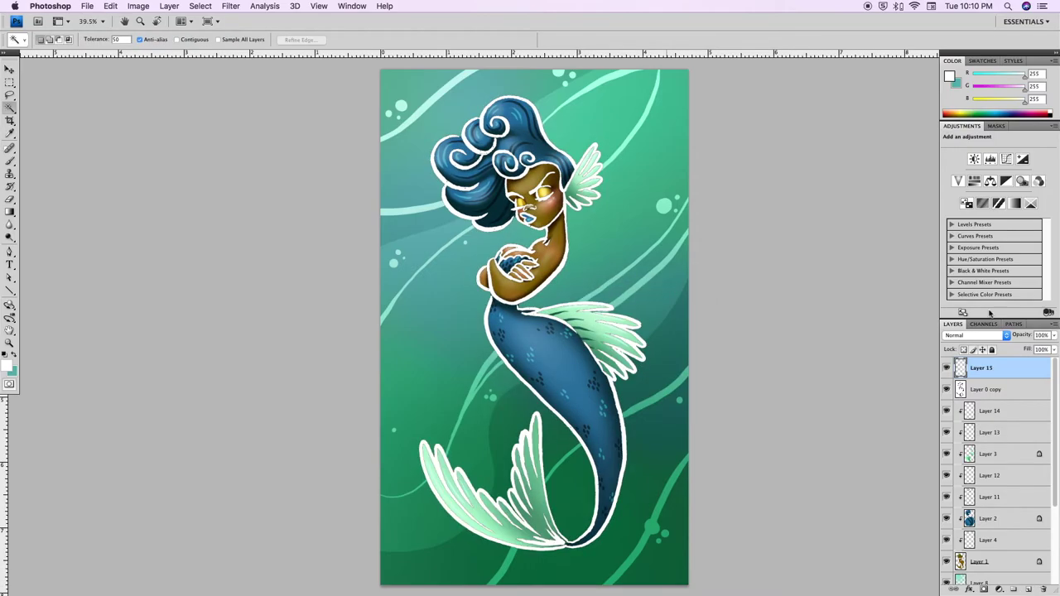
Expand the selection, fill it white again, hide the outline layer, and deselect
left_click(201, 6)
left_click(331, 184)
key("Return")
key("shift+BackSpace")
key("Return")
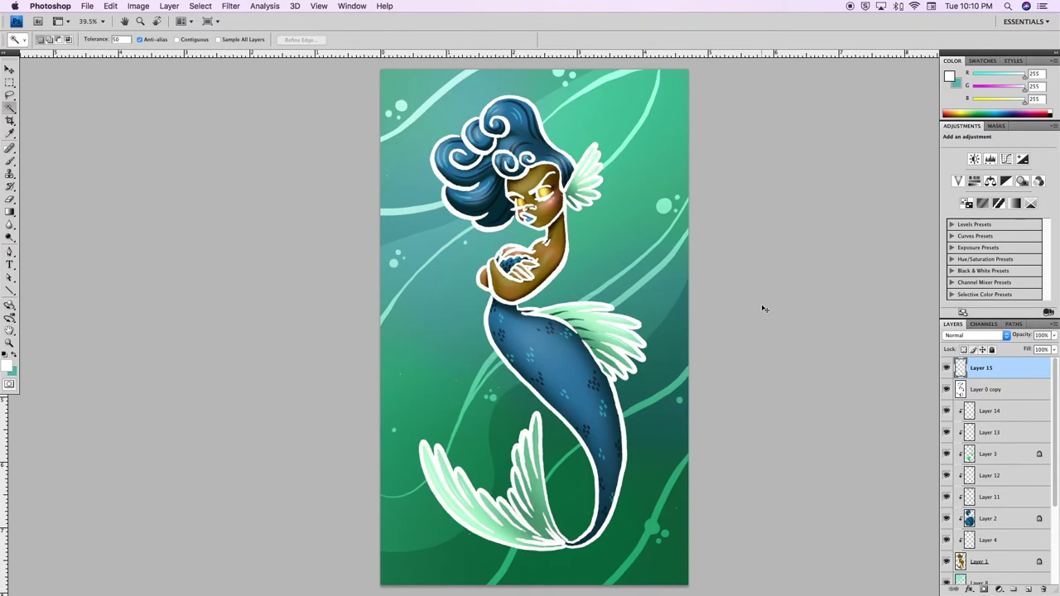
left_click(946, 368)
key("ctrl+d")
Paint dark teal edge shading on new Layer 16 and set it to 48% opacity
key("b")
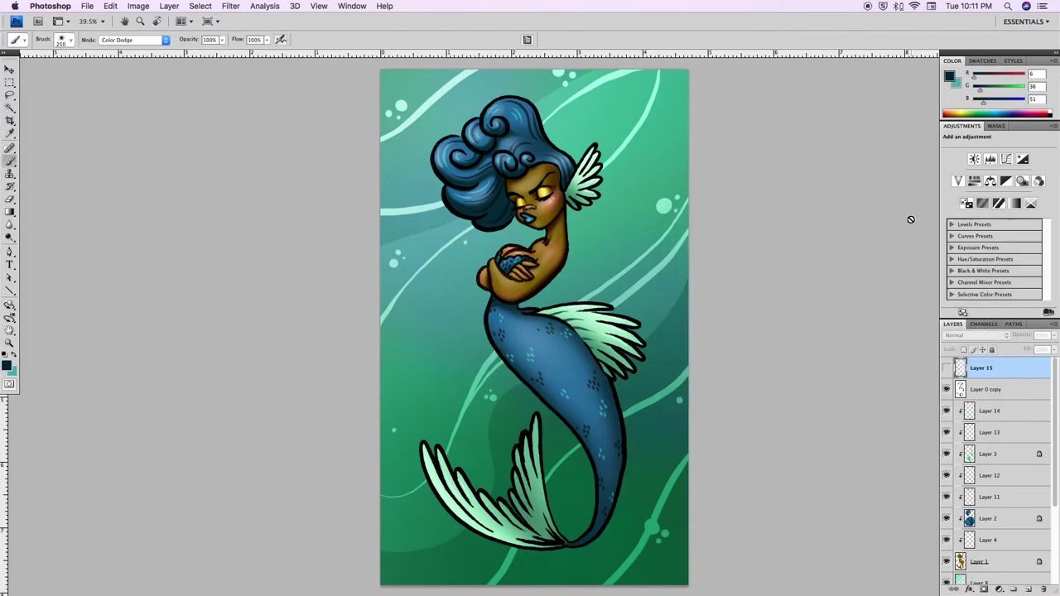
left_click(1008, 392)
key("ctrl+shift+alt+n")
key("bracketleft")
key("bracketleft")
key("bracketleft")
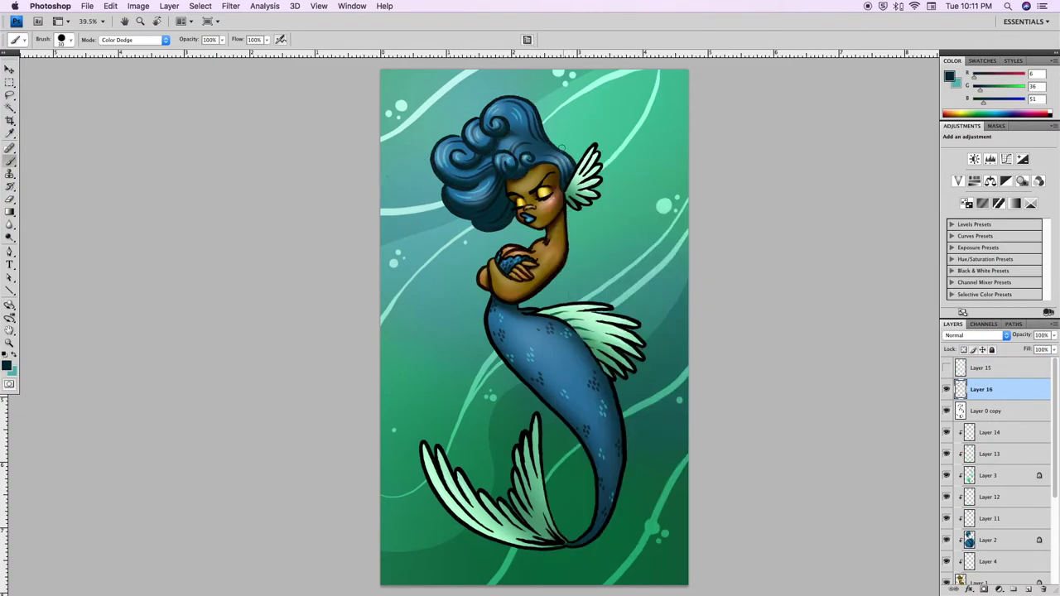
key("bracketleft")
key("bracketleft")
key("bracketright")
key("bracketright")
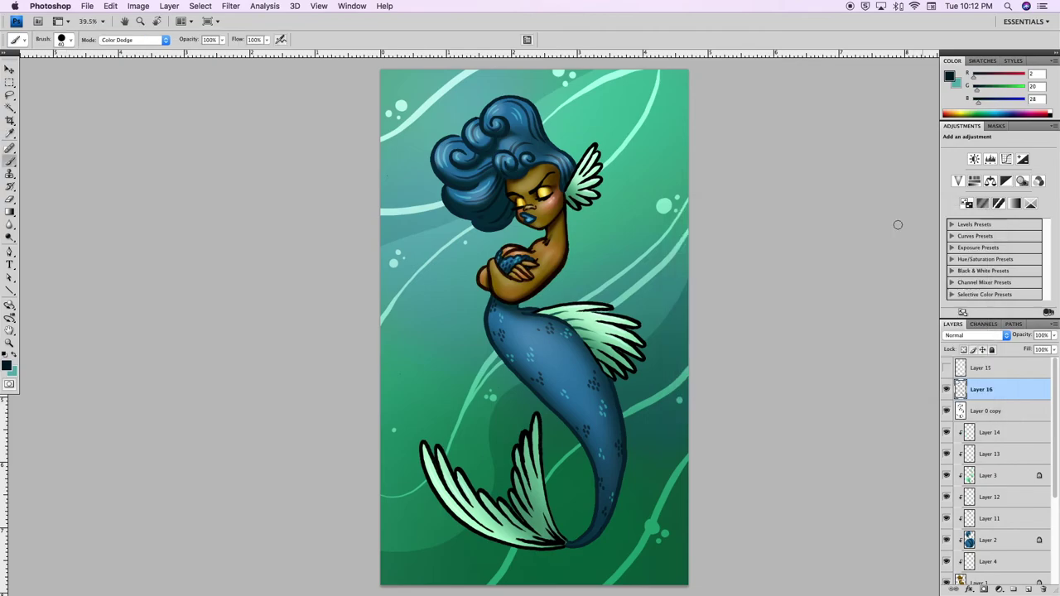
left_click_drag(1054, 335, 1021, 364)
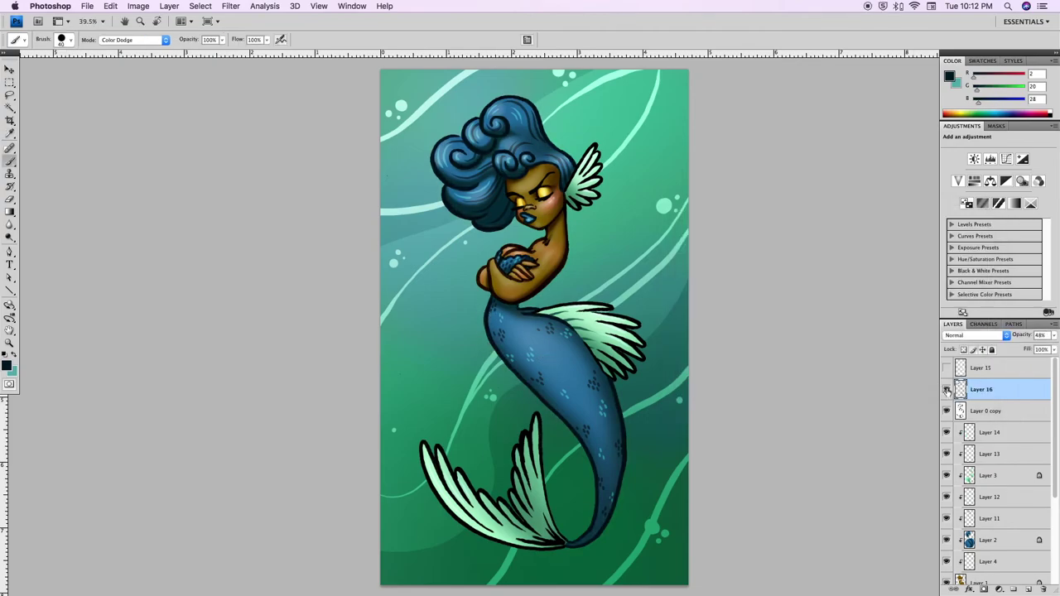
Switch the brush to Normal with sampled teal, show Layer 16, and flip the canvas horizontally
left_click(554, 305, "alt")
key("bracketleft")
key("bracketleft")
key("bracketleft")
left_click(133, 40)
left_click(133, 10)
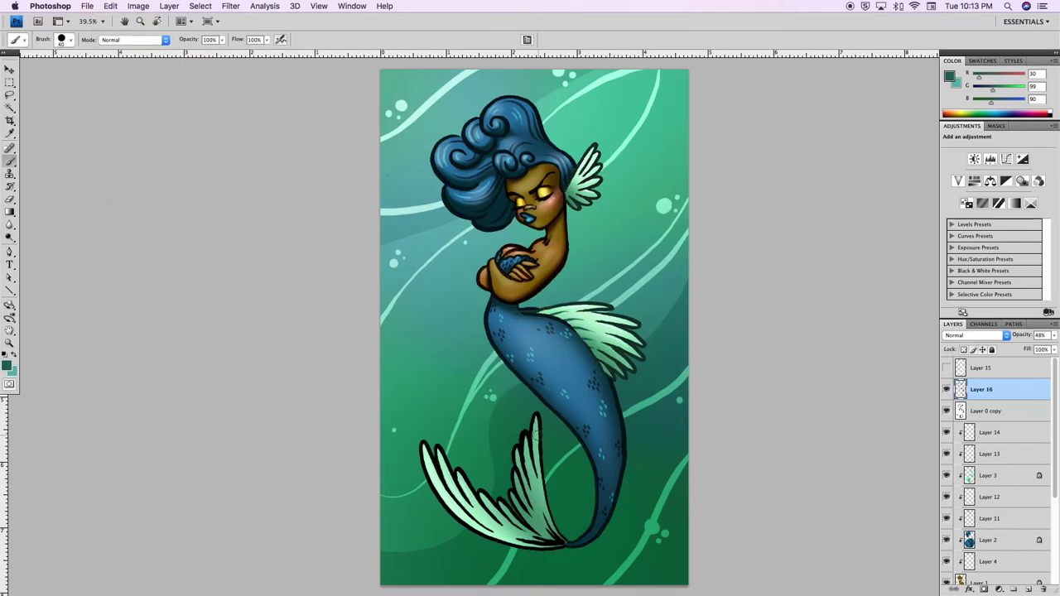
key("bracketright")
key("bracketright")
key("bracketright")
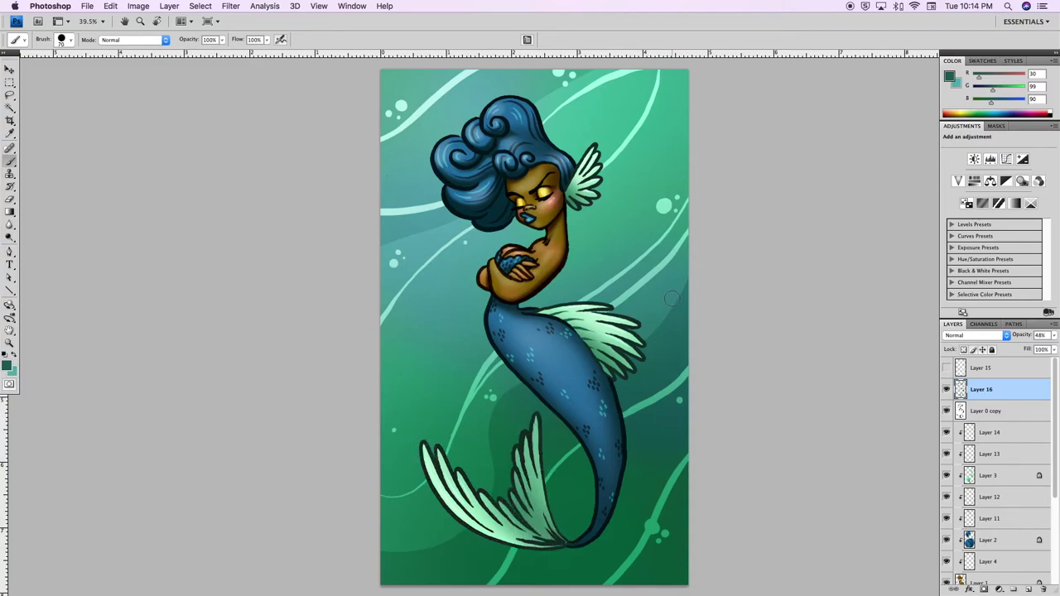
left_click(948, 389)
key("ctrl+shift+h")
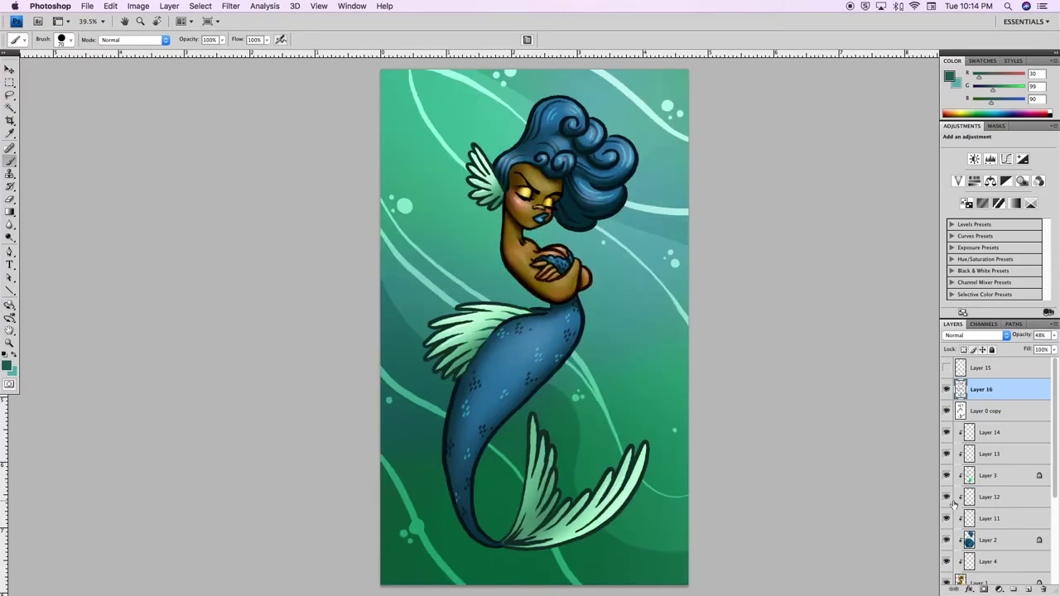
Select an area of the artwork and reshape the lower tail into a new curve with Liquify
key("w")
left_click(649, 319)
left_click(169, 6)
left_click(260, 66)
left_click_drag(363, 481, 377, 477)
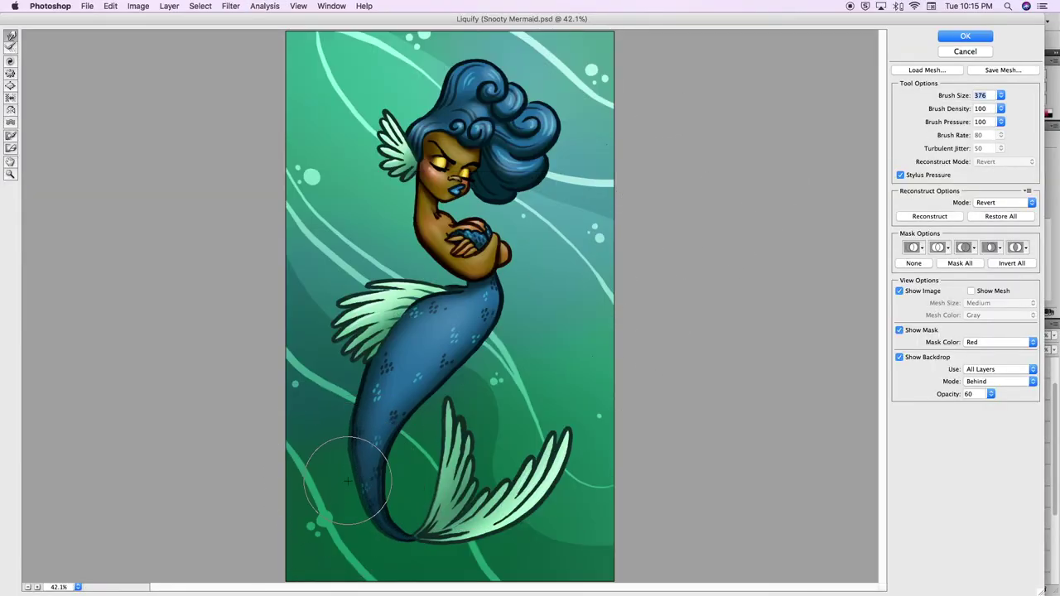
left_click(975, 39)
Hide the original layers under the merged stamp and add Brightness/Contrast with brightness 18
scroll(1056, 434, "up", 2)
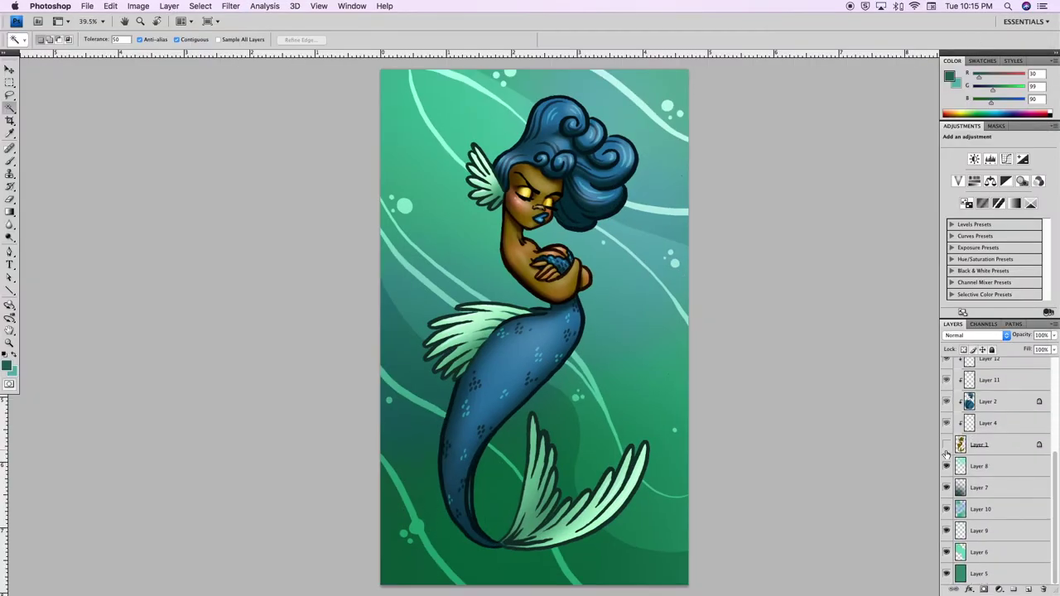
left_click(947, 390)
left_click(946, 368)
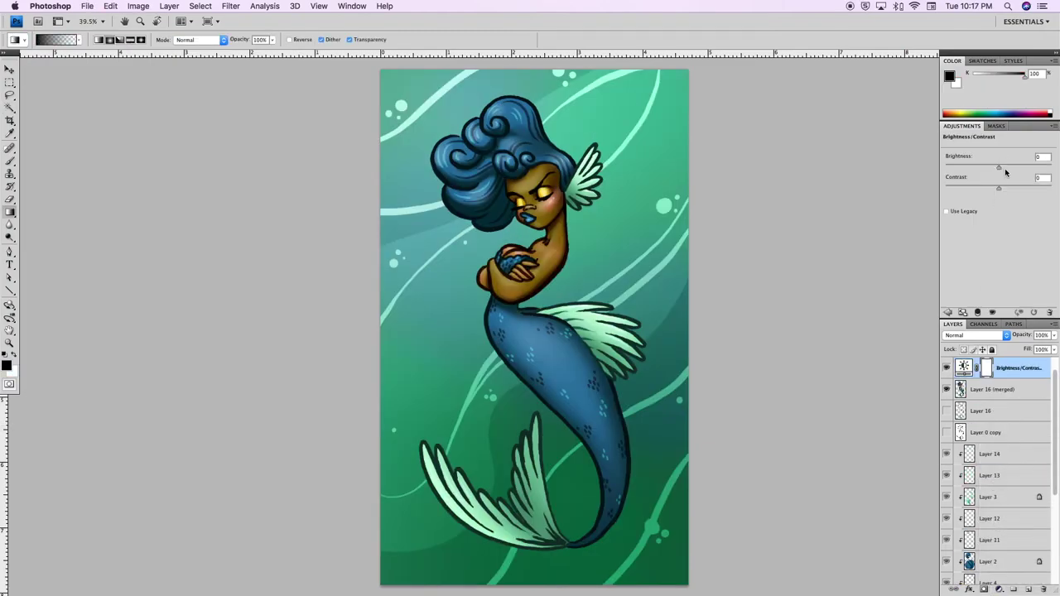
left_click(1005, 168)
mouse_move(999, 188)
left_mouse_down()
mouse_move(976, 207)
mouse_move(989, 254)
left_mouse_up()
Add a Color Balance adjustment layer, shifting the shadows toward cyan and green
left_click(999, 590)
left_click(1008, 517)
left_click(966, 155)
mouse_move(983, 207)
left_mouse_down()
mouse_move(989, 230)
mouse_move(977, 207)
left_mouse_up()
left_click(967, 172)
Set the Color Balance highlights to -17/+8/-14, toward cyan and yellow
left_click_drag(983, 254, 978, 253)
left_click_drag(983, 230, 987, 230)
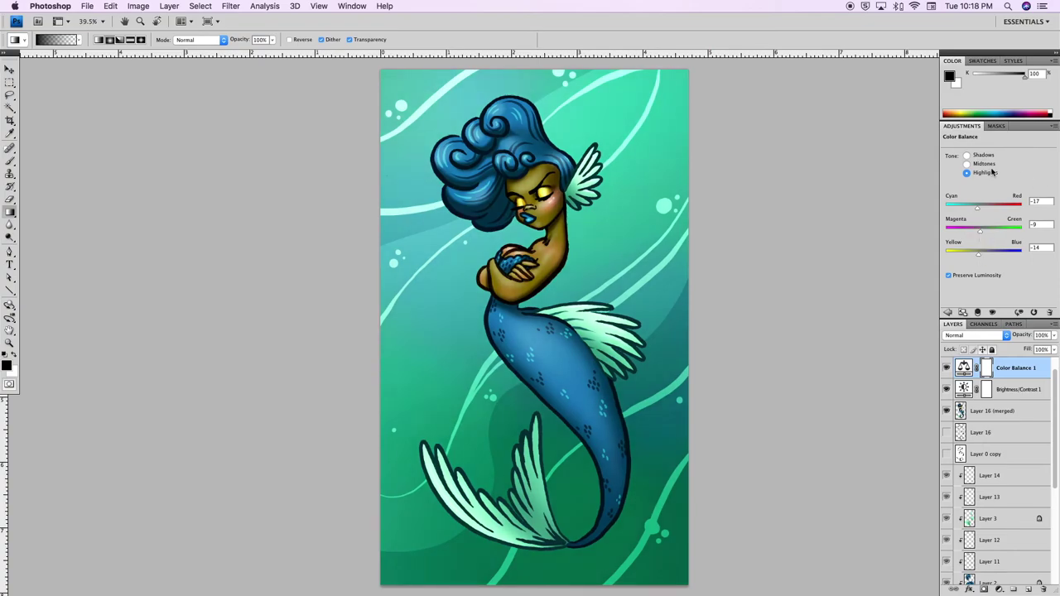
left_click(966, 155)
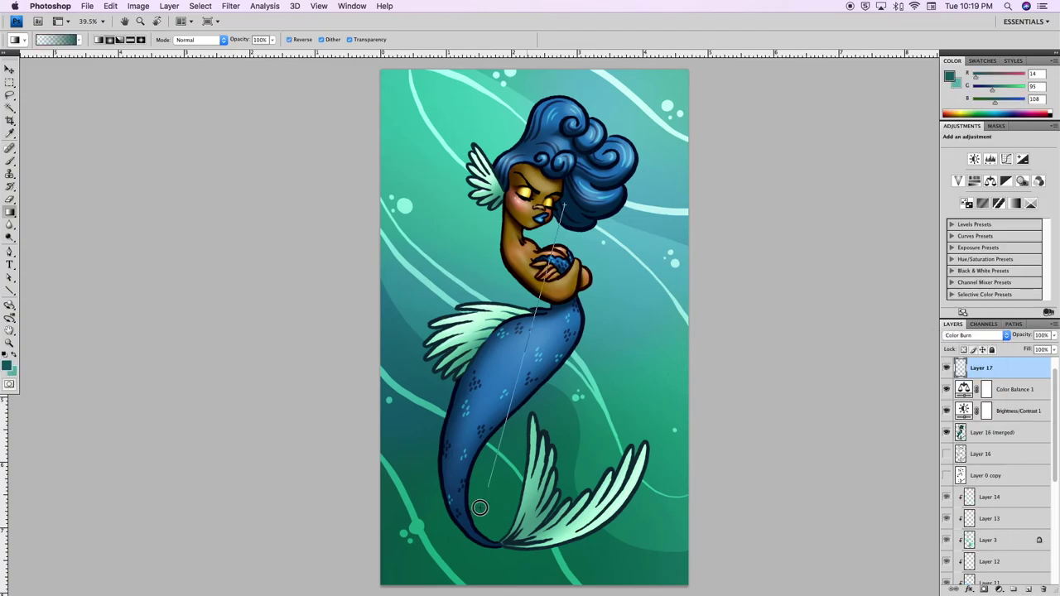
Blend the gradient Layer 17 as Color Burn at 26%, then hide it and both adjustments
left_click(994, 335)
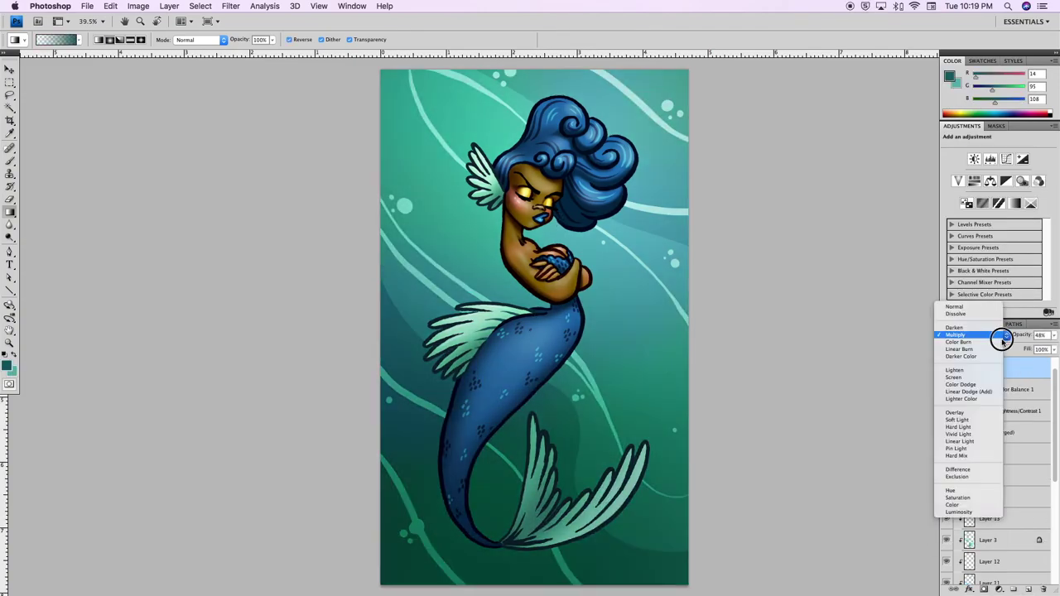
left_click(952, 305)
left_click(946, 368)
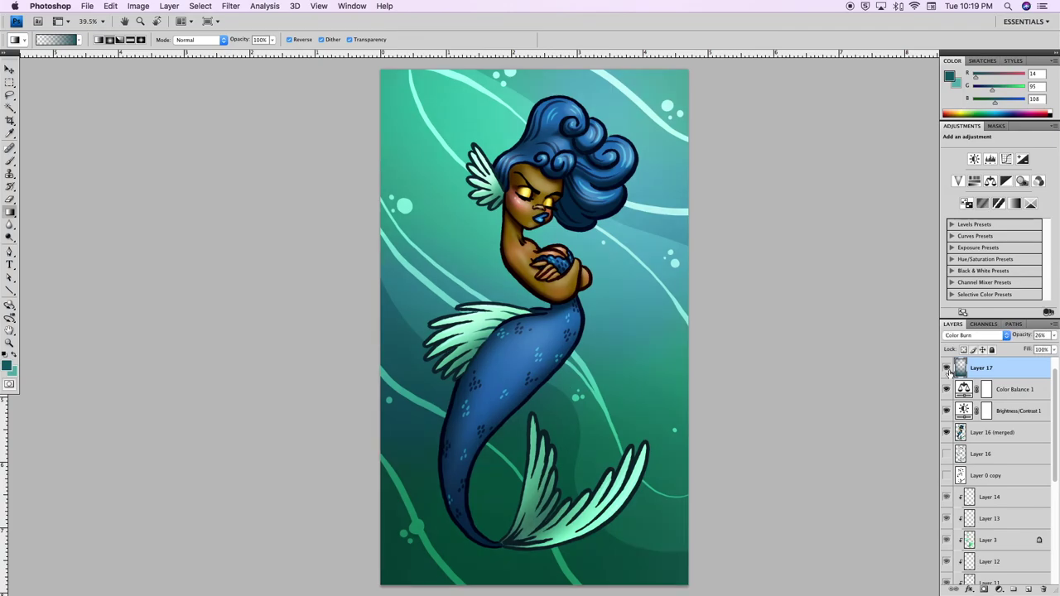
key("ctrl+shift+h")
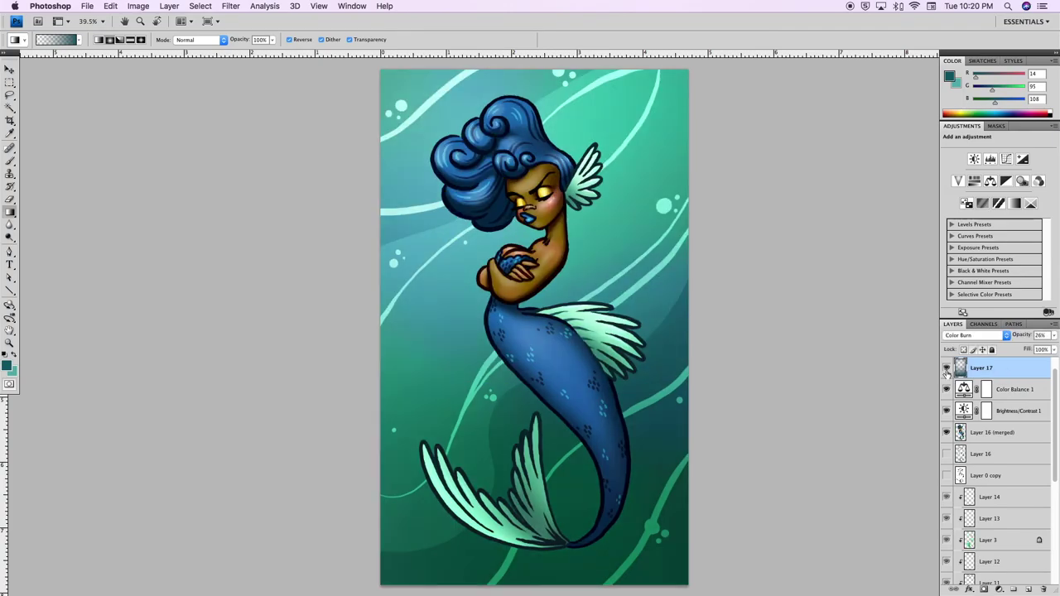
left_click_drag(947, 368, 947, 411)
left_click(994, 433)
Switch to the Brush, choose a new tip from the Brush Preset picker, and pick near-black paint
key("b")
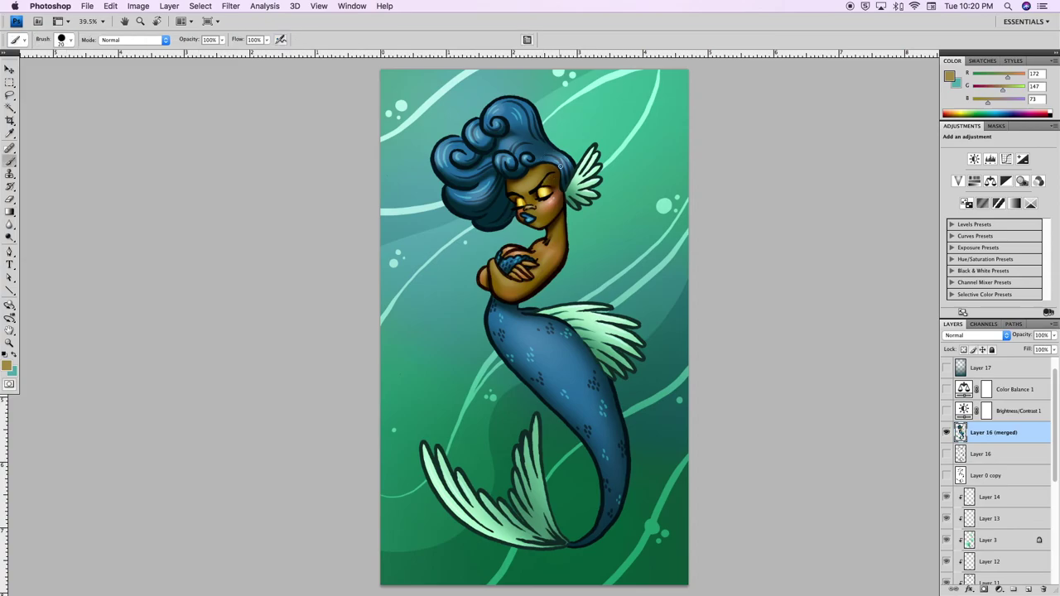
key("ctrl+shift+h")
right_click(558, 177)
double_click(611, 279)
key("ctrl+shift+h")
left_click(552, 178, "alt")
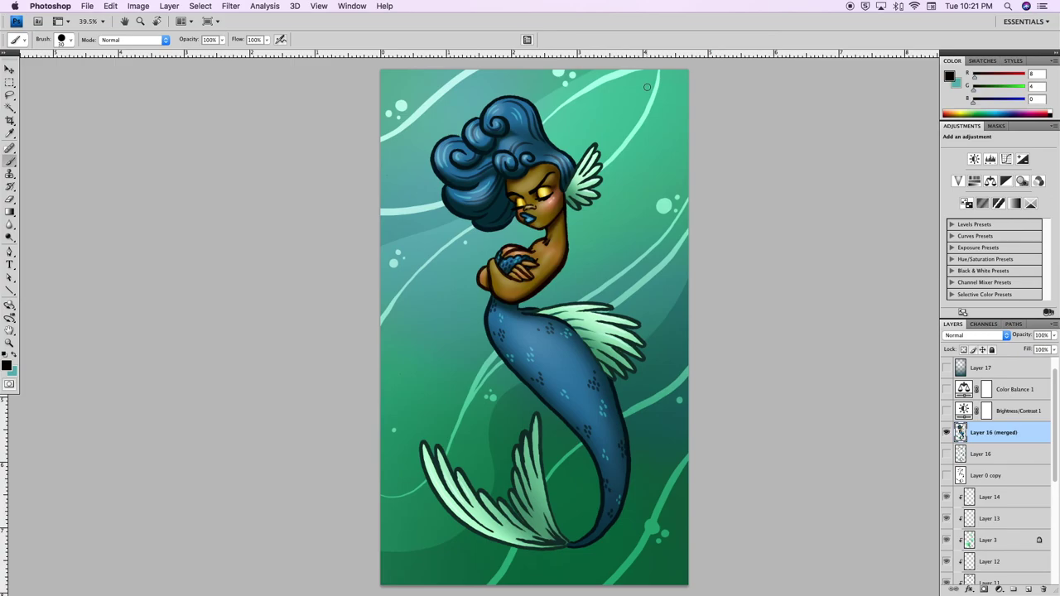